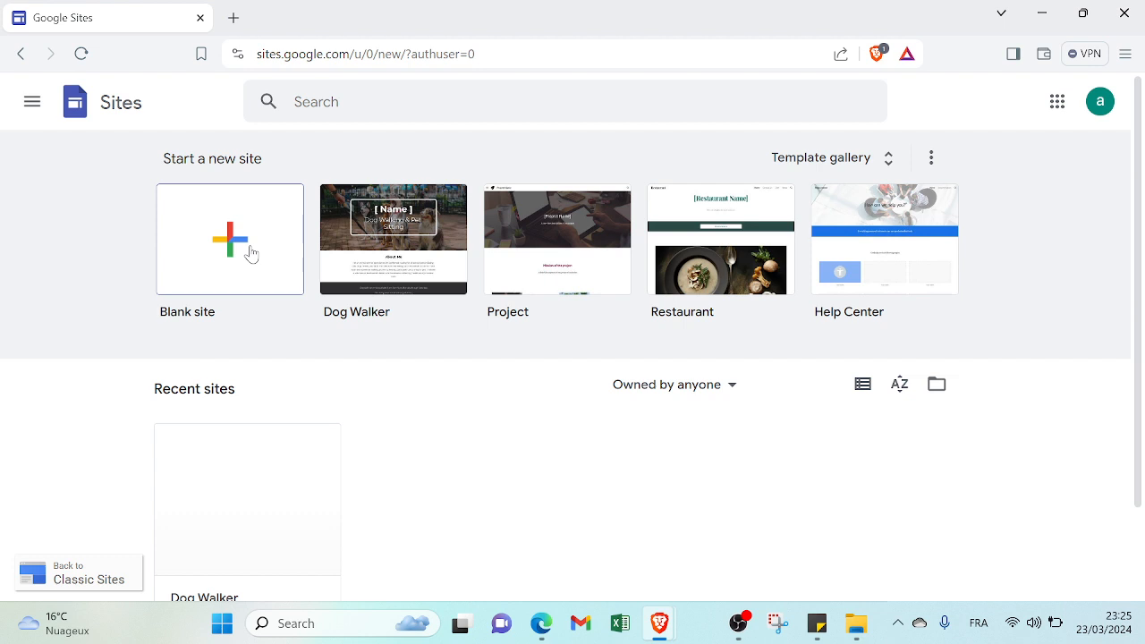
Create a new site from the Graduates template in the Education section of the template gallery
{"action": "left_click", "coordinate": [250, 253]}
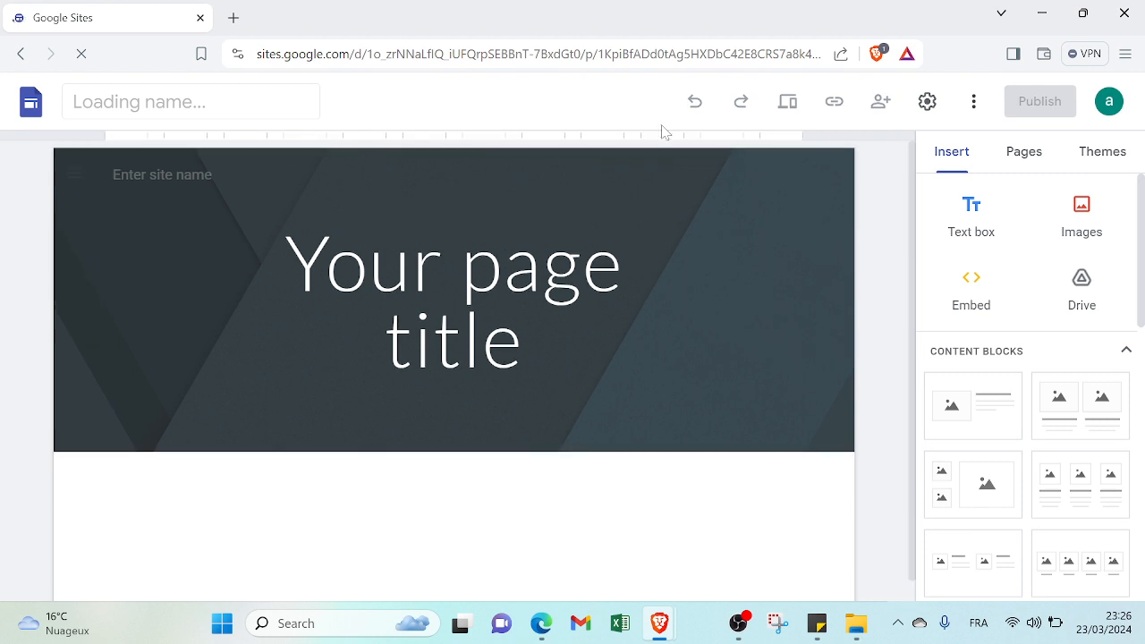
{"action": "left_click", "coordinate": [21, 54]}
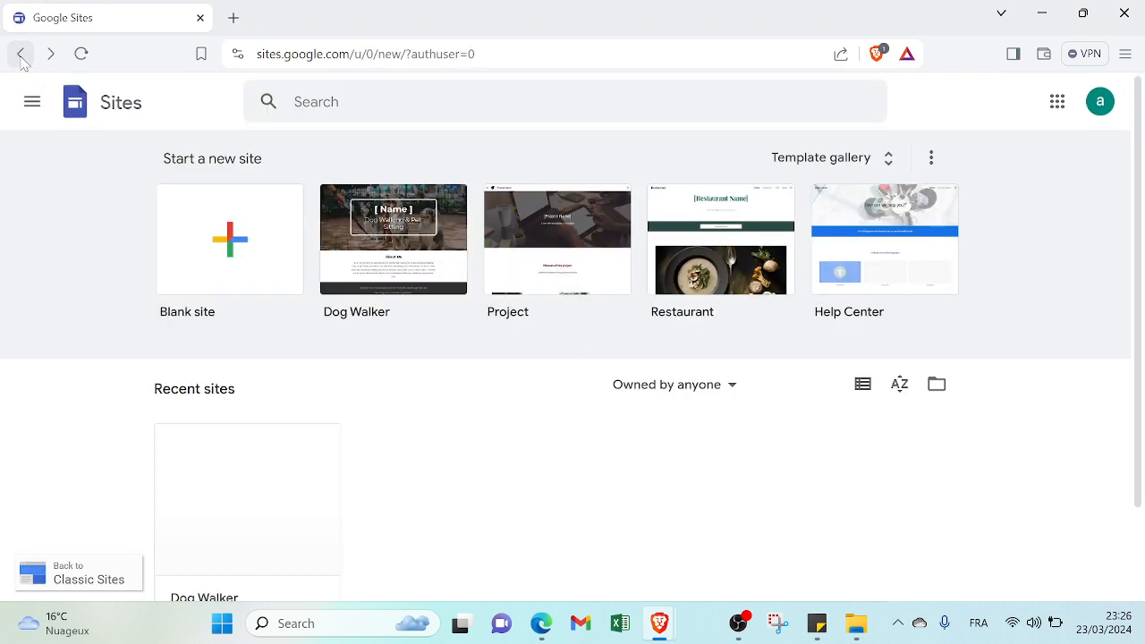
{"action": "left_click", "coordinate": [830, 161]}
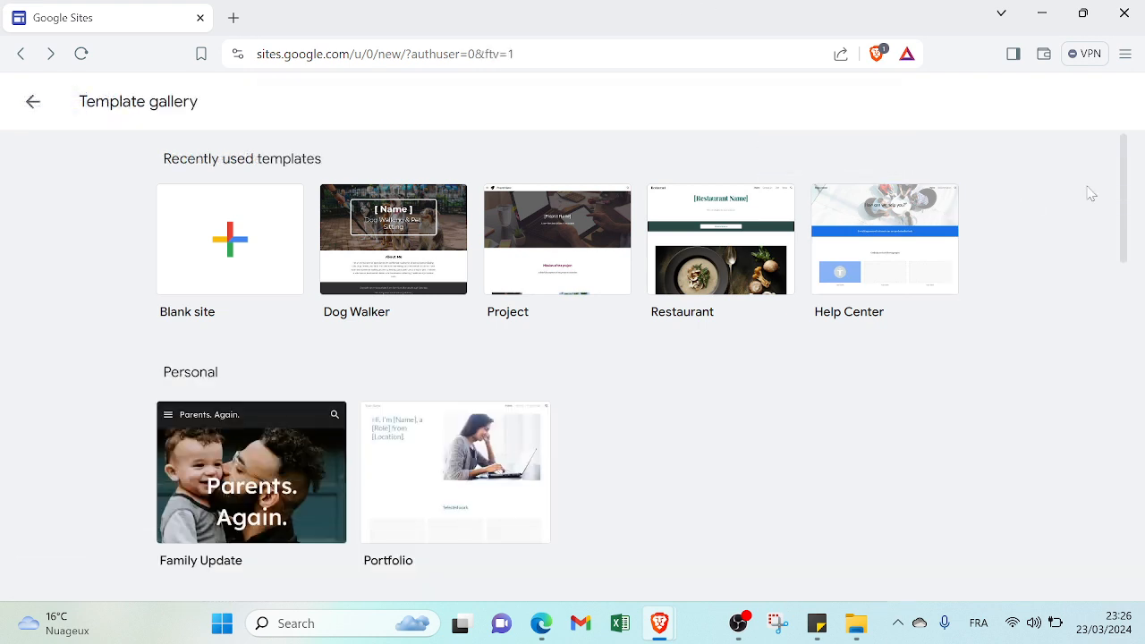
{"action": "left_click_drag", "start_coordinate": [1122, 184], "coordinate": [1050, 529]}
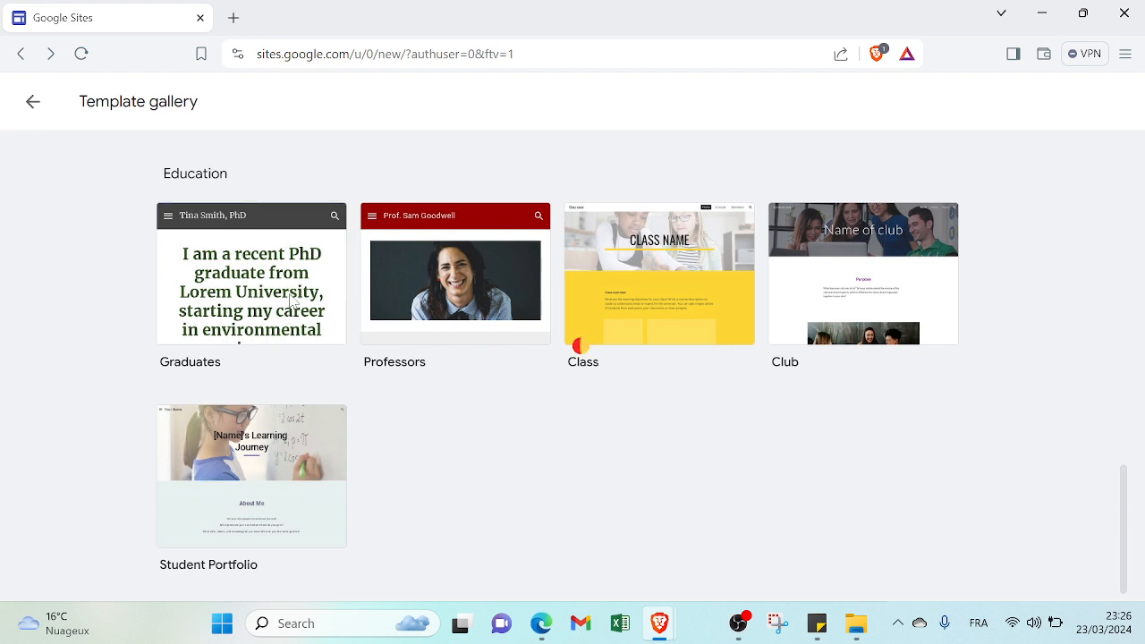
{"action": "left_click", "coordinate": [291, 302]}
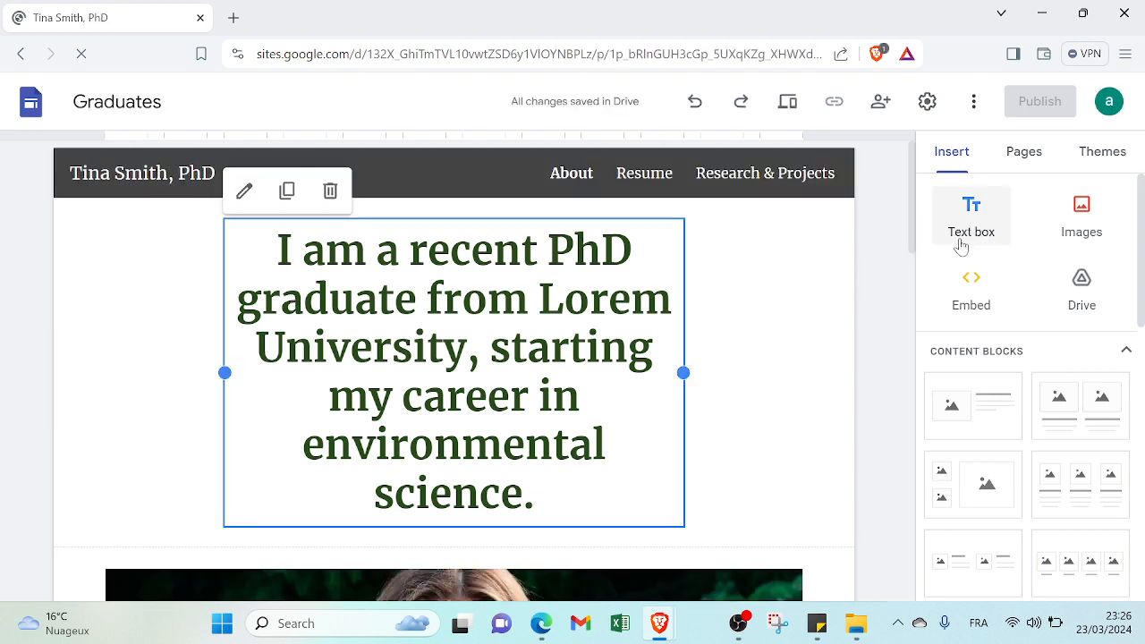
{"action": "left_click", "coordinate": [895, 238]}
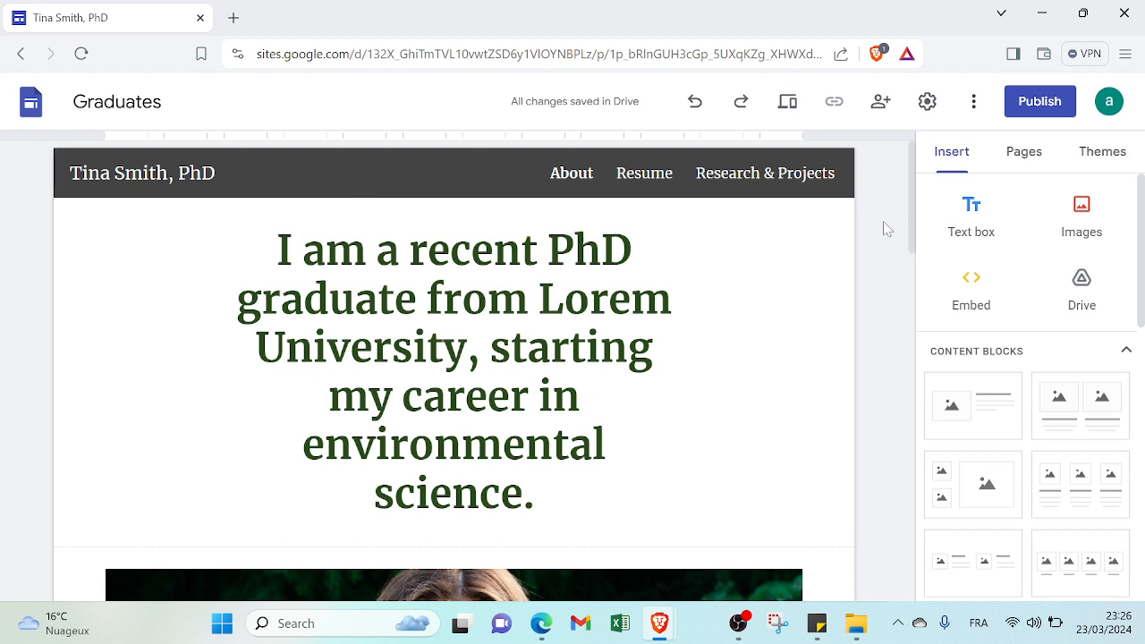
Insert the content block with three images and captions directly below the graduate photo on the About page
{"action": "left_click_drag", "start_coordinate": [912, 223], "coordinate": [950, 217]}
{"action": "scroll", "coordinate": [901, 273], "scroll_direction": "down", "scroll_amount": 4}
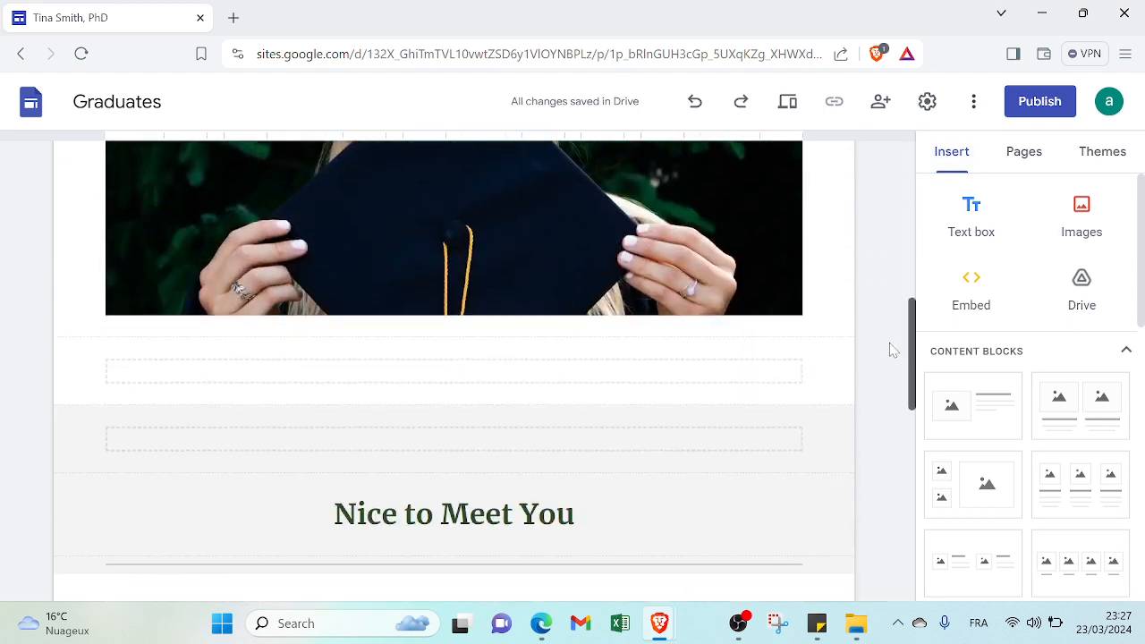
{"action": "left_click", "coordinate": [696, 314]}
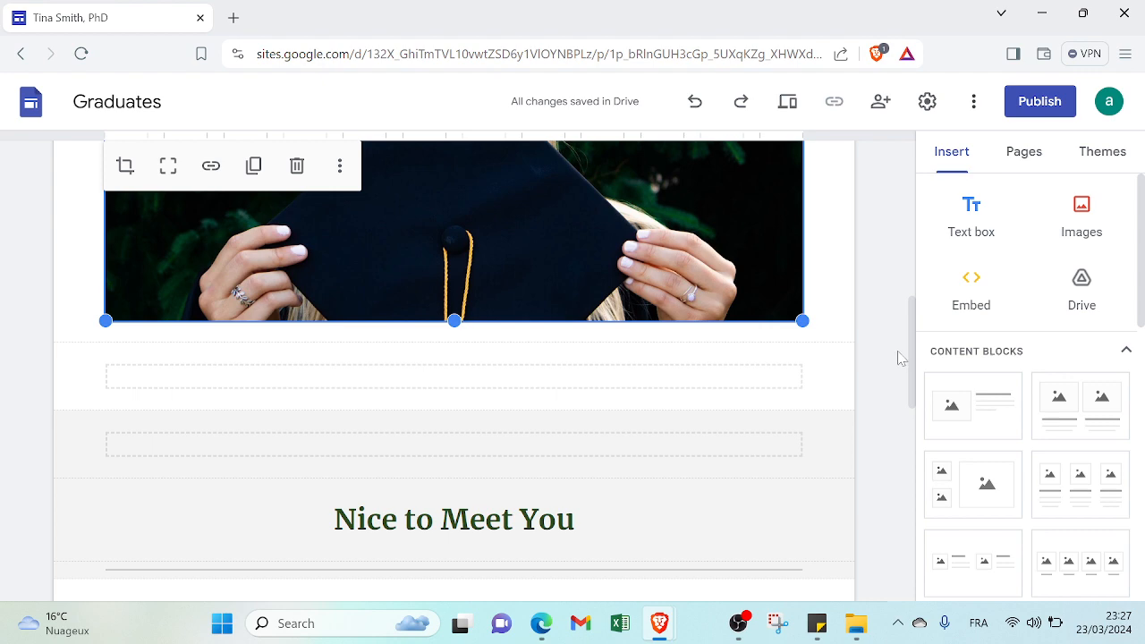
{"action": "mouse_move", "coordinate": [912, 358]}
{"action": "left_mouse_down"}
{"action": "mouse_move", "coordinate": [907, 439]}
{"action": "mouse_move", "coordinate": [907, 378]}
{"action": "left_mouse_up"}
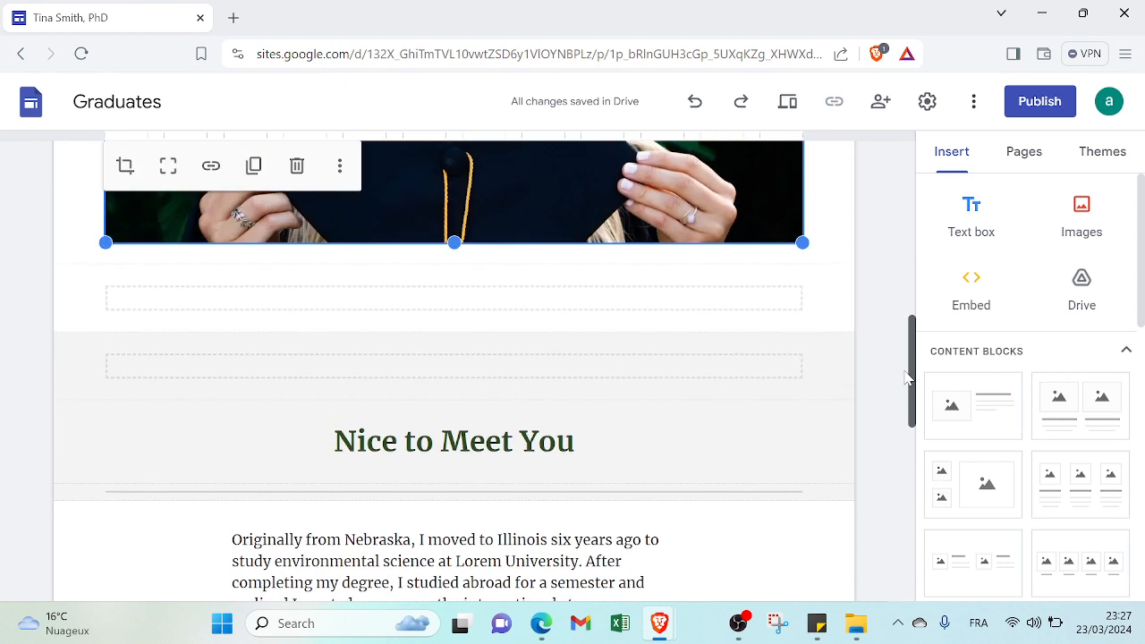
{"action": "left_click_drag", "start_coordinate": [1141, 210], "coordinate": [1142, 345]}
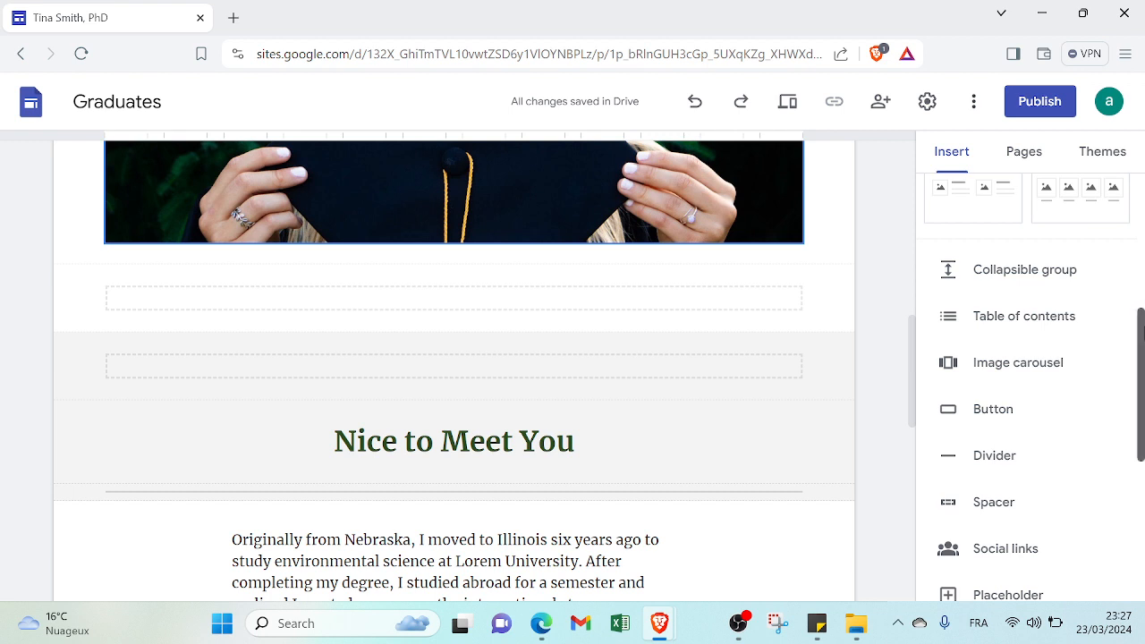
{"action": "scroll", "coordinate": [1142, 358], "scroll_direction": "down", "scroll_amount": 1}
{"action": "left_click_drag", "start_coordinate": [1142, 353], "coordinate": [1143, 349]}
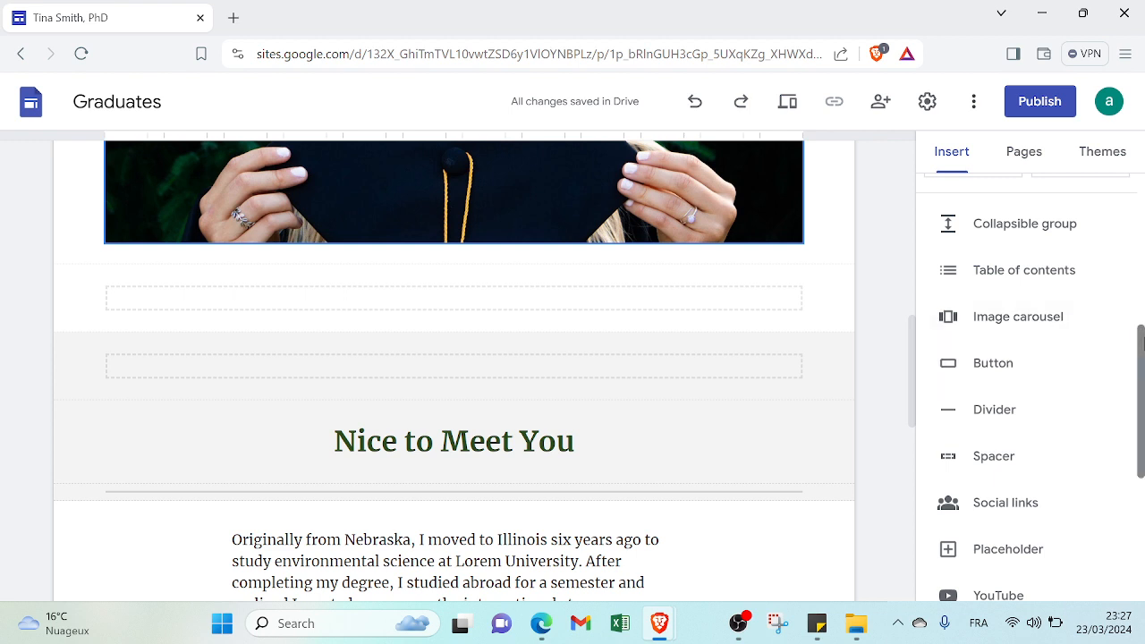
{"action": "left_click_drag", "start_coordinate": [1142, 348], "coordinate": [1143, 269]}
{"action": "left_click", "coordinate": [1078, 267]}
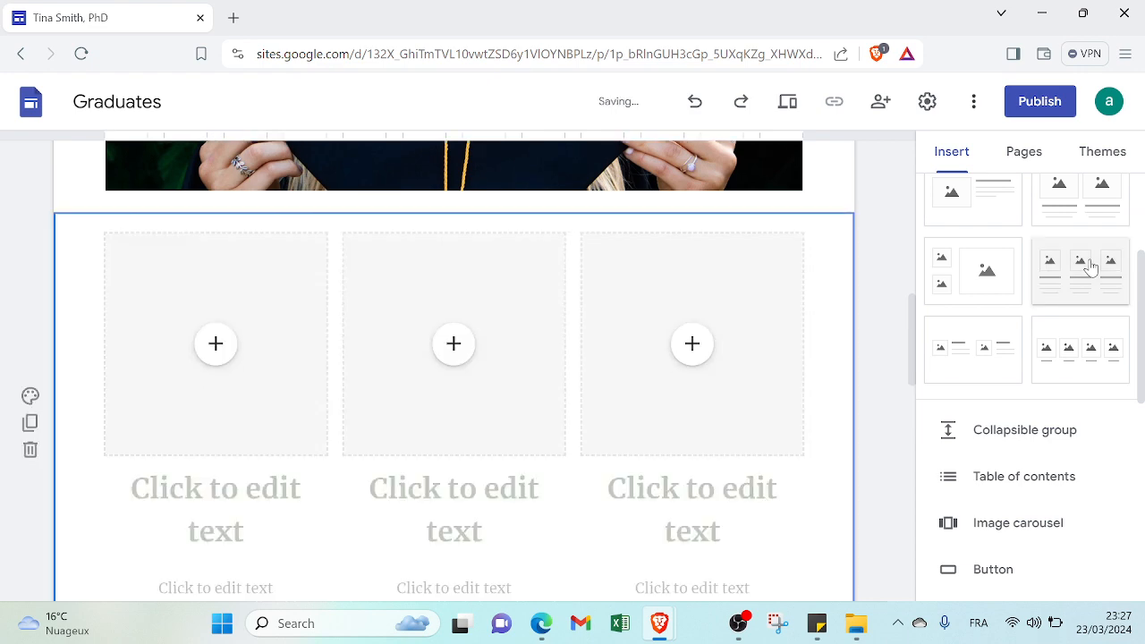
Examine the new block, the other insertable elements, and the site's page list with the About page's options
{"action": "left_click_drag", "start_coordinate": [911, 346], "coordinate": [913, 374]}
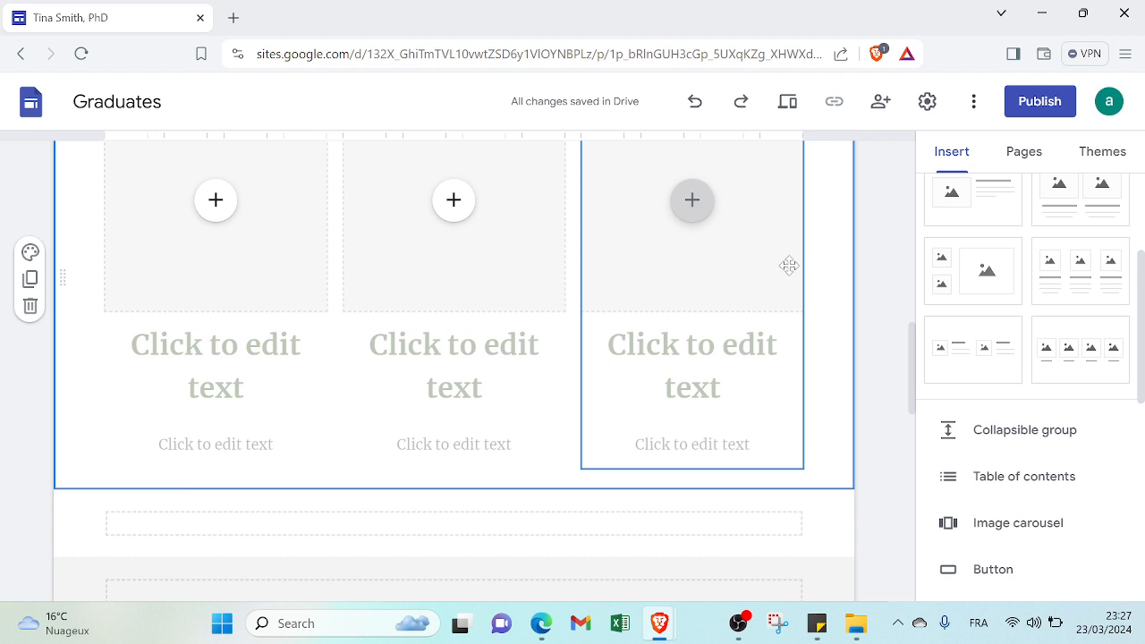
{"action": "left_click_drag", "start_coordinate": [1142, 310], "coordinate": [1142, 422]}
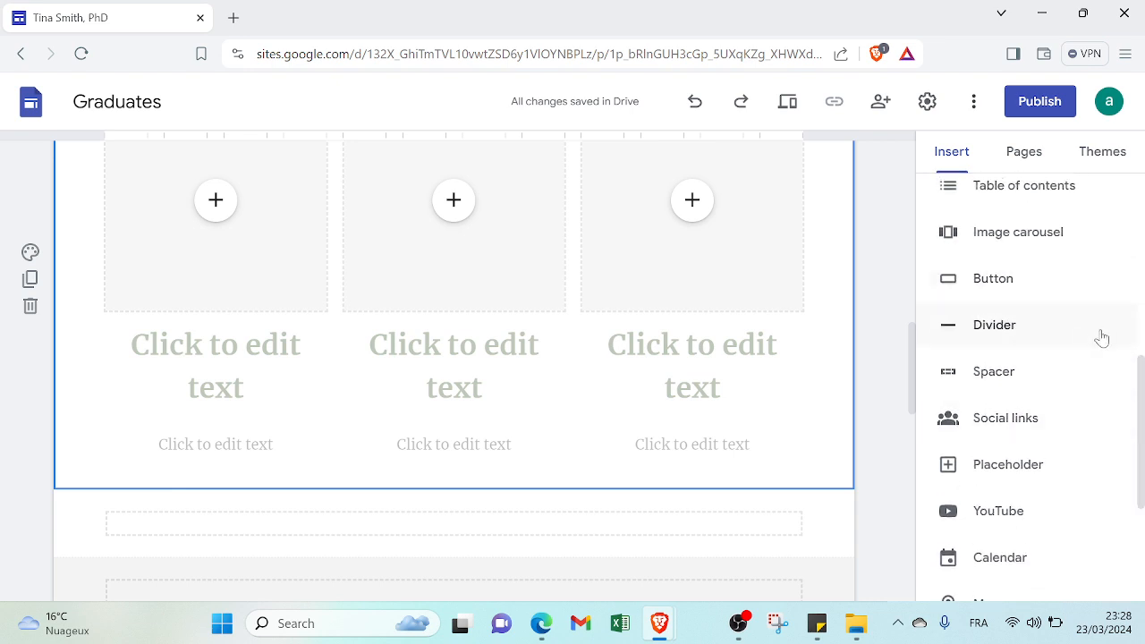
{"action": "left_click_drag", "start_coordinate": [1143, 378], "coordinate": [1143, 488]}
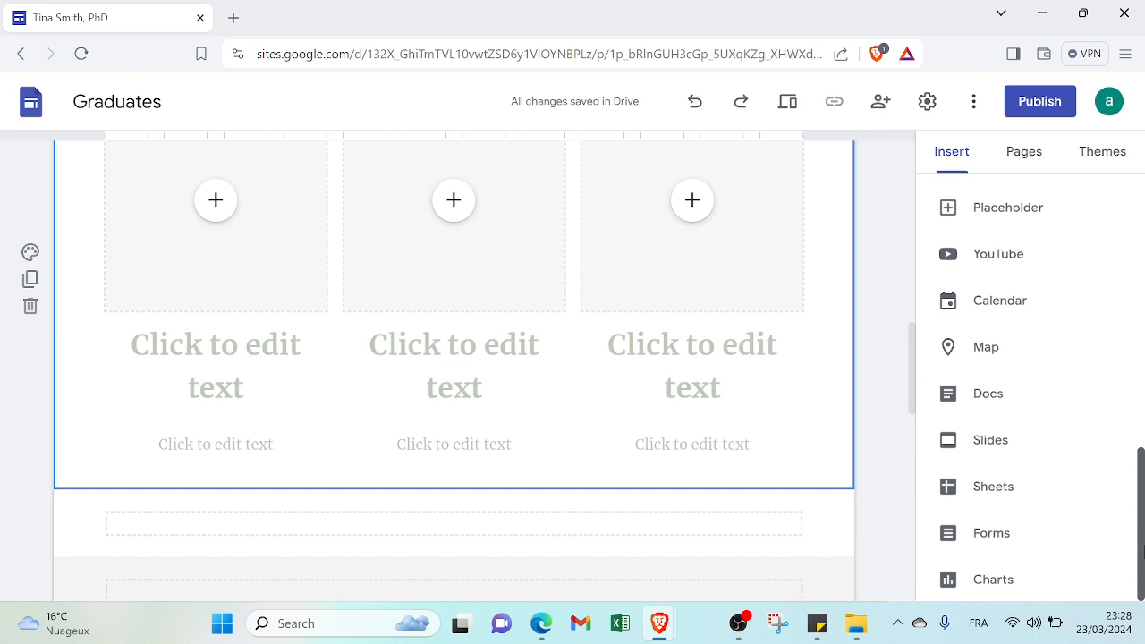
{"action": "left_click_drag", "start_coordinate": [1143, 553], "coordinate": [1144, 249]}
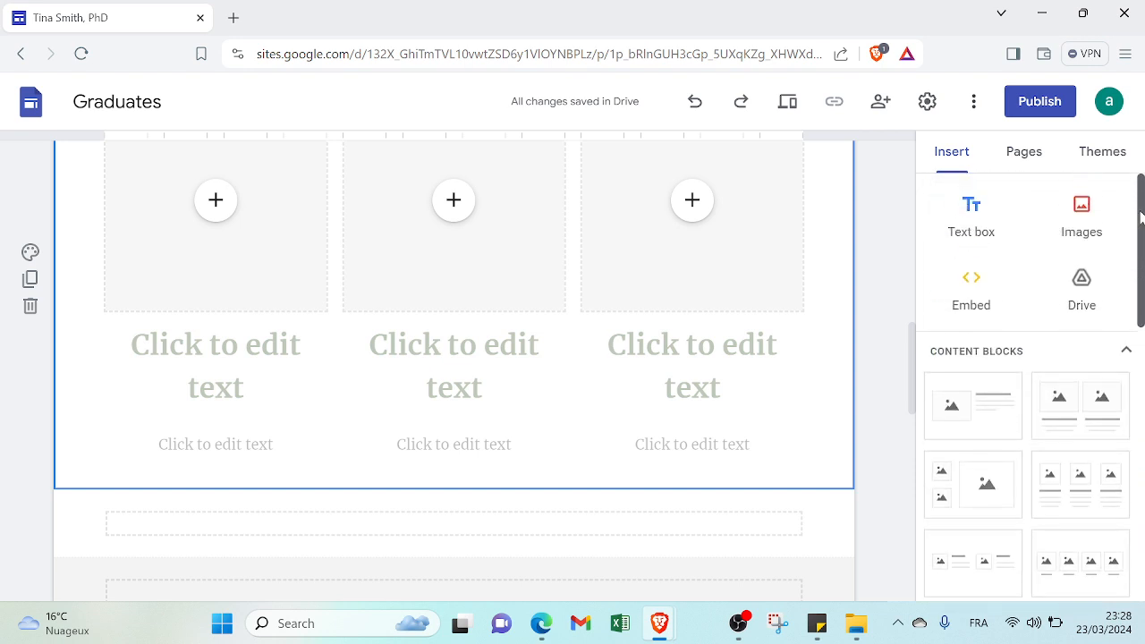
{"action": "left_click", "coordinate": [1025, 153]}
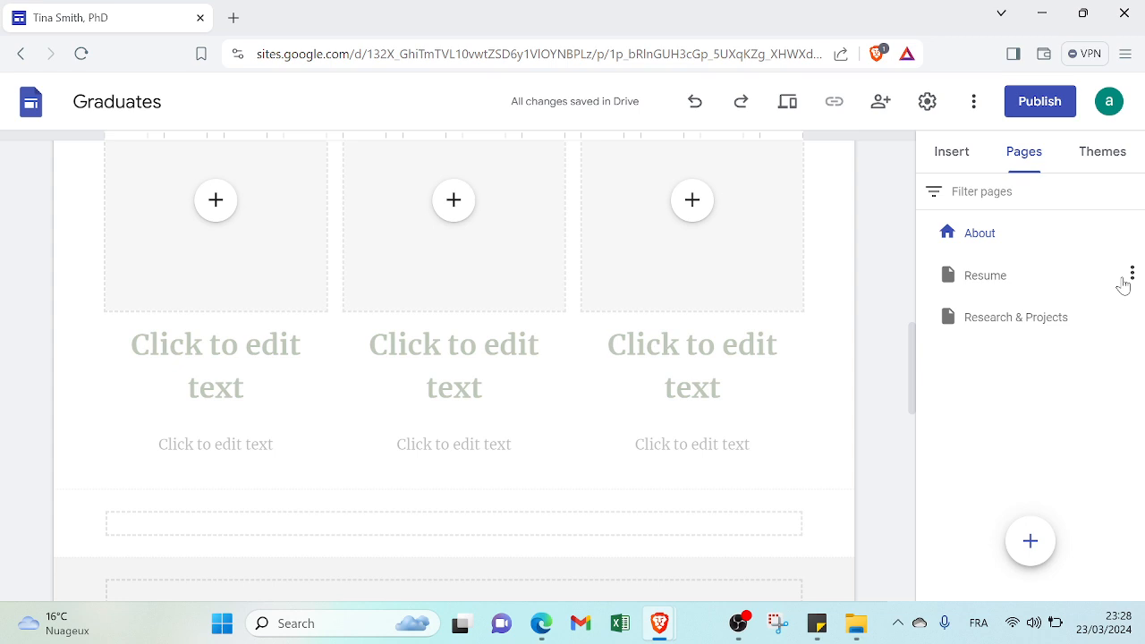
{"action": "left_click", "coordinate": [1133, 232]}
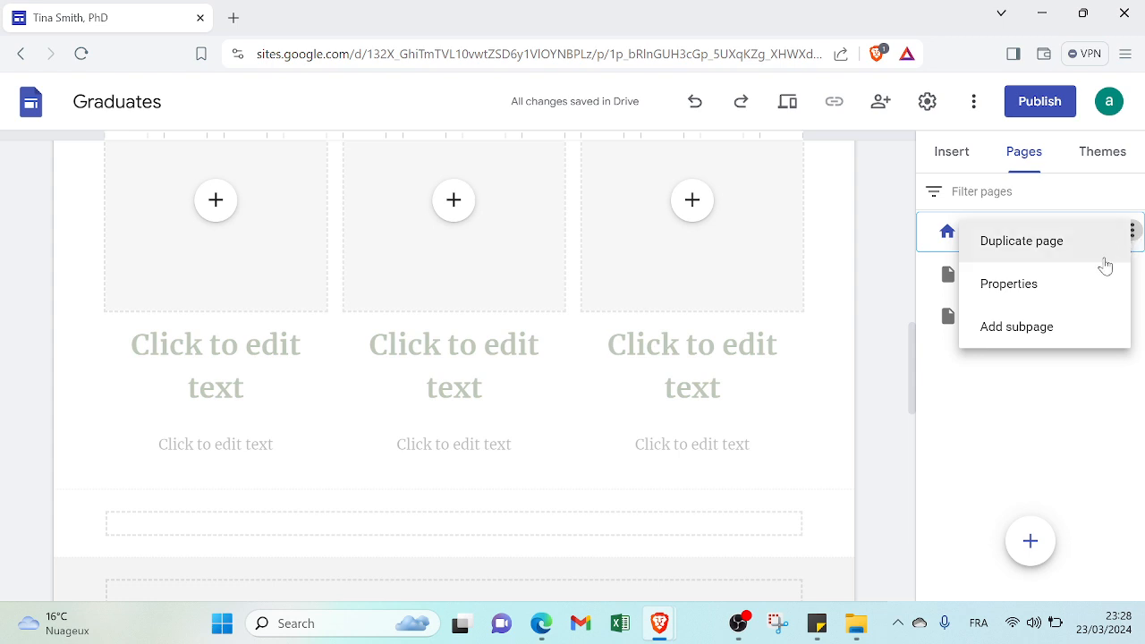
{"action": "left_click", "coordinate": [1086, 409]}
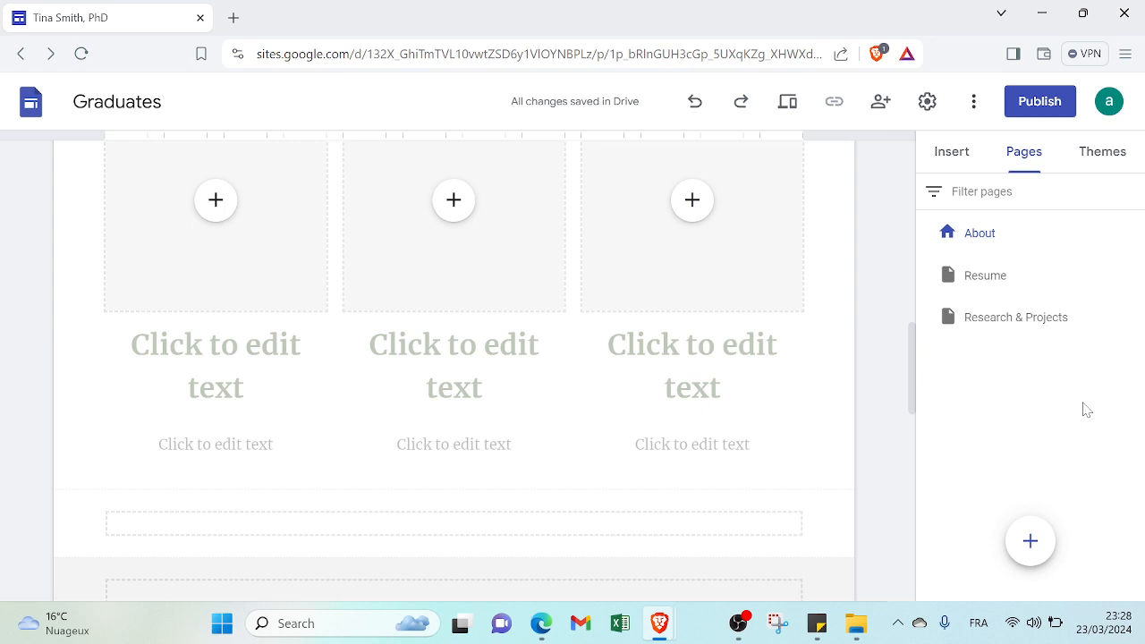
Try the Vision theme on the site and apply the Diplomat theme in its place
{"action": "left_click", "coordinate": [1099, 159]}
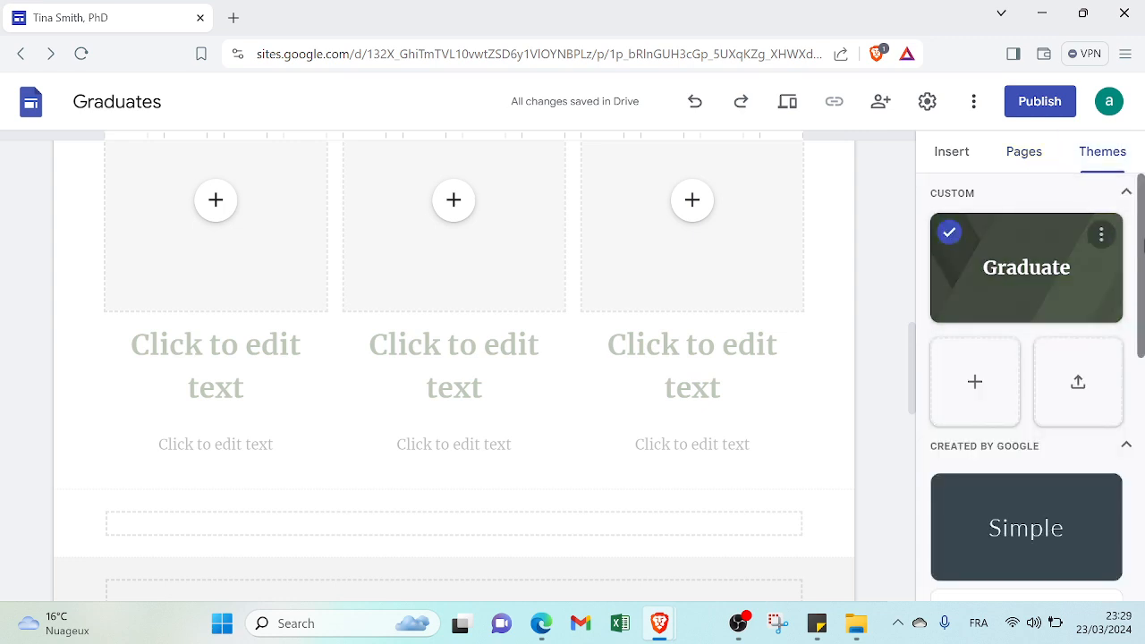
{"action": "left_click_drag", "start_coordinate": [1143, 250], "coordinate": [1124, 449]}
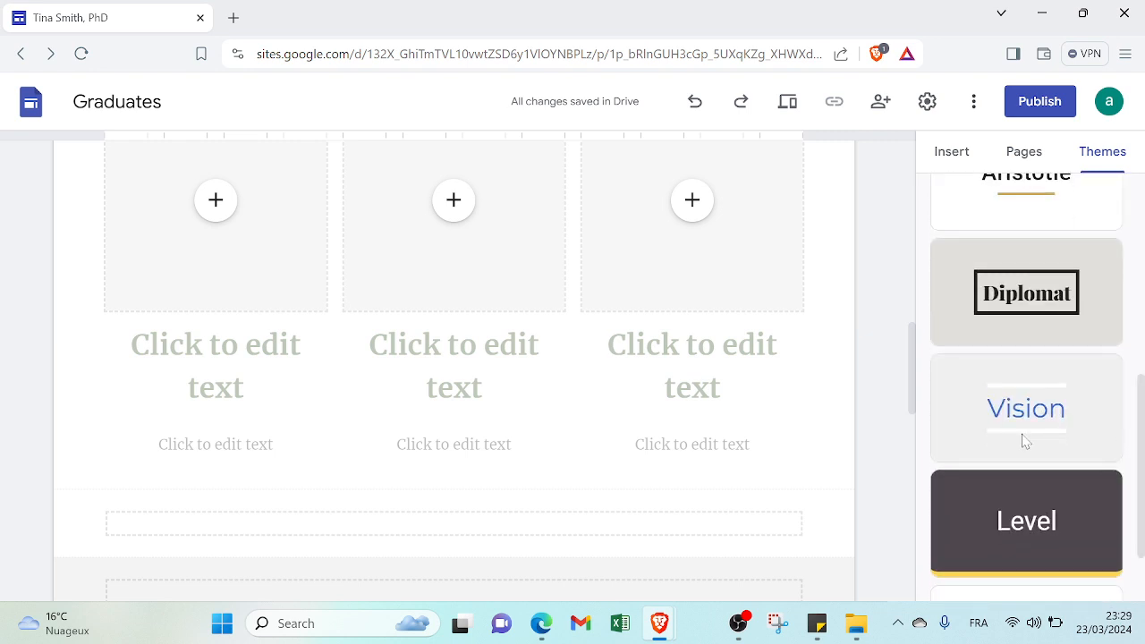
{"action": "left_click", "coordinate": [1025, 441]}
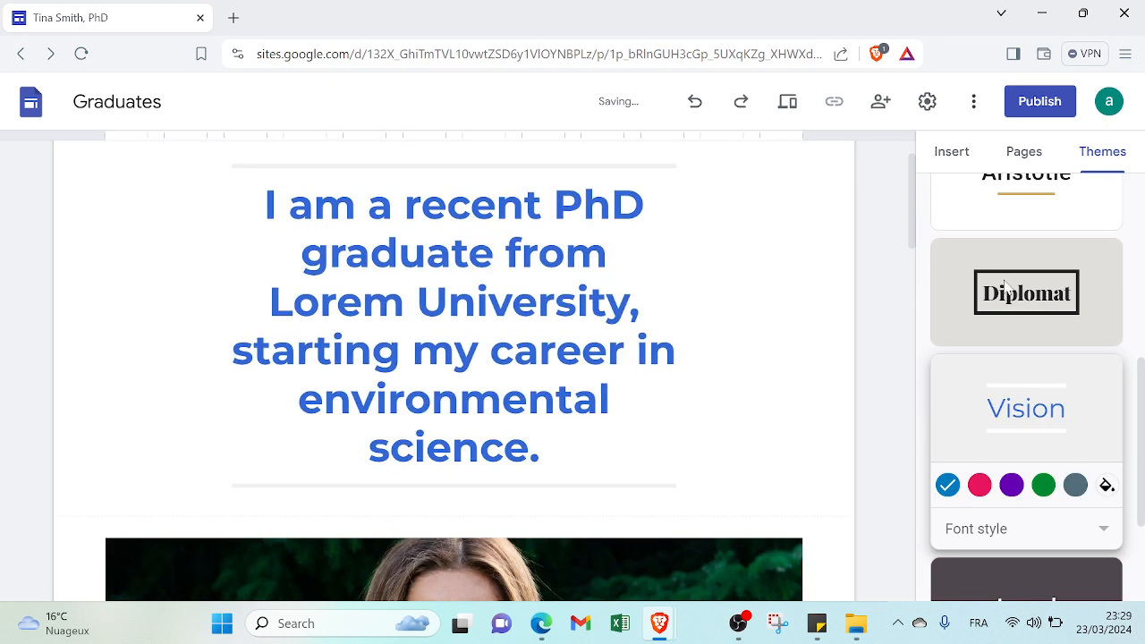
{"action": "left_click", "coordinate": [1007, 284]}
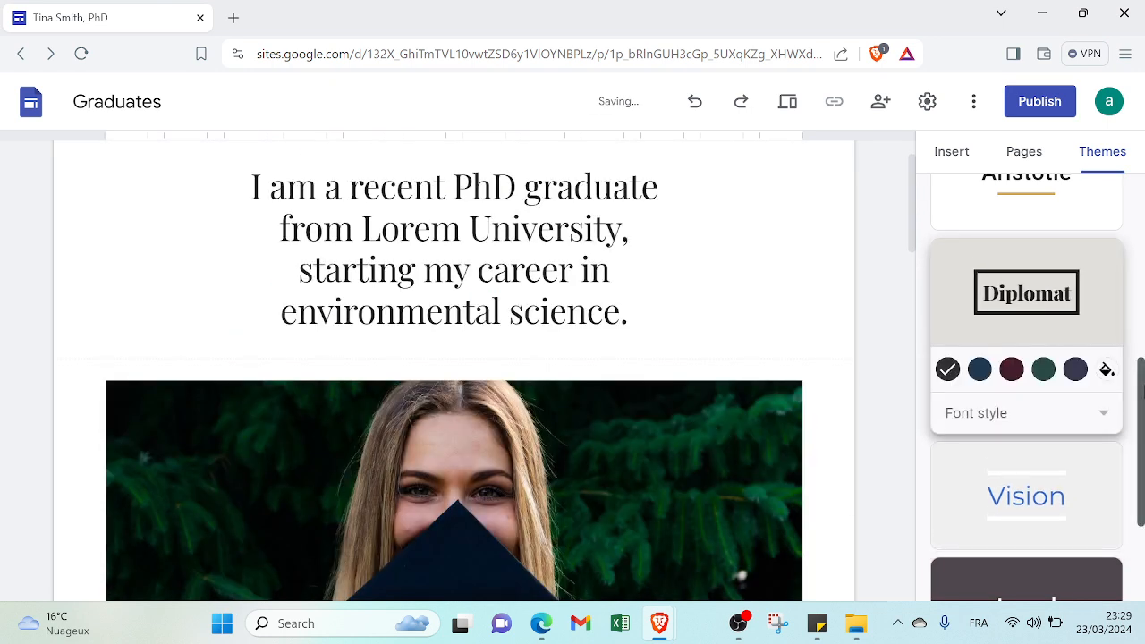
{"action": "left_click_drag", "start_coordinate": [1143, 389], "coordinate": [1134, 463]}
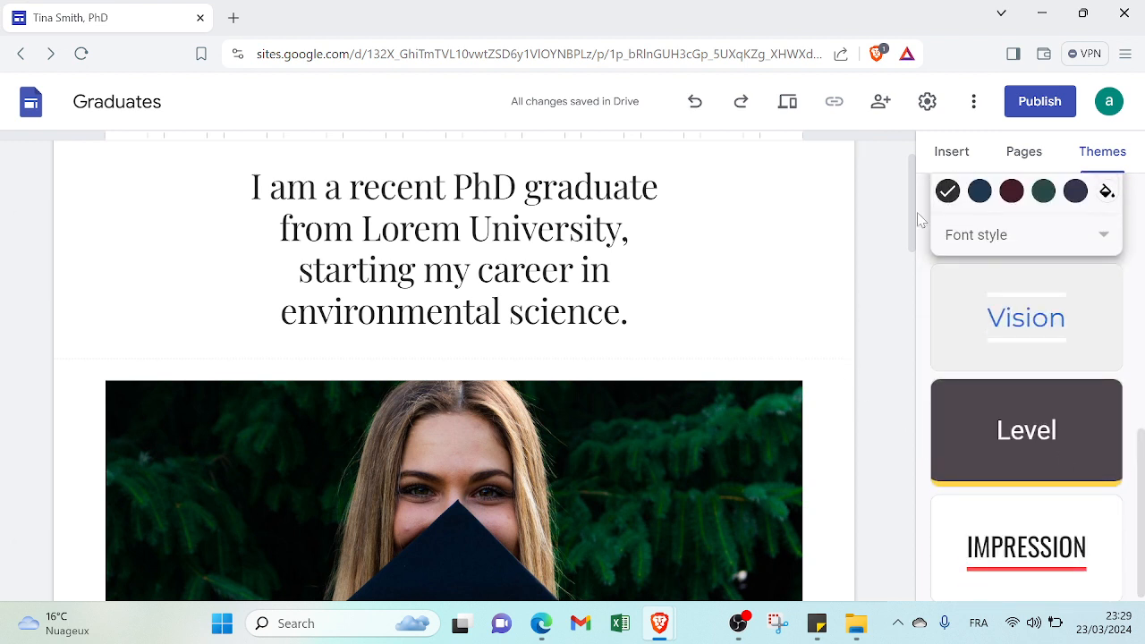
Preview the About page as visitors would see it and return to the editor
{"action": "left_click_drag", "start_coordinate": [917, 221], "coordinate": [913, 152]}
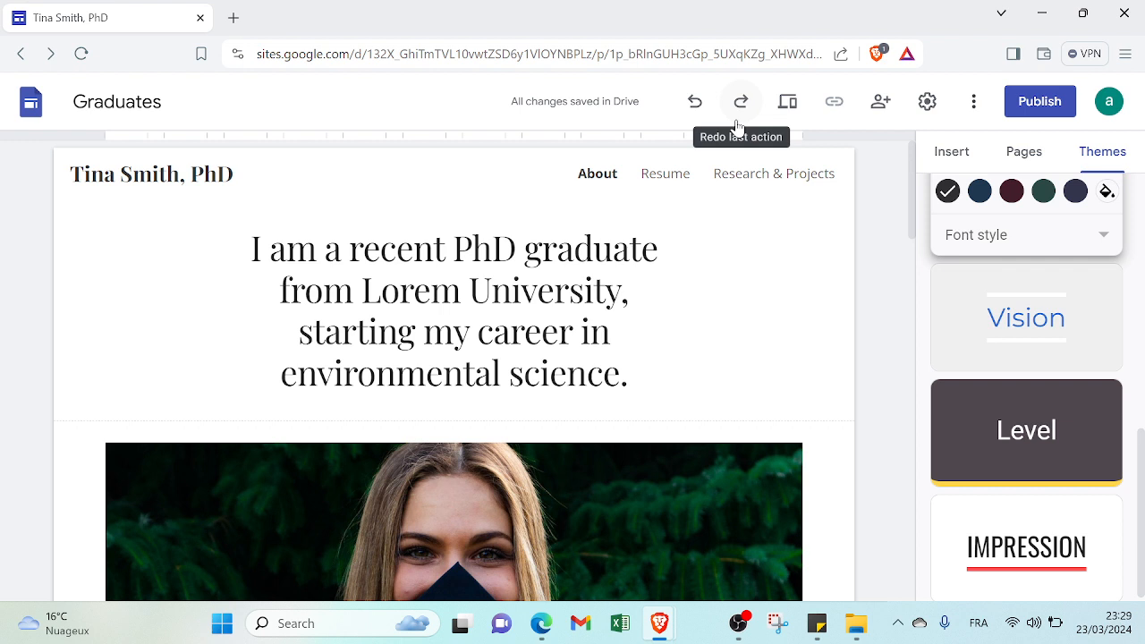
{"action": "left_click", "coordinate": [787, 104]}
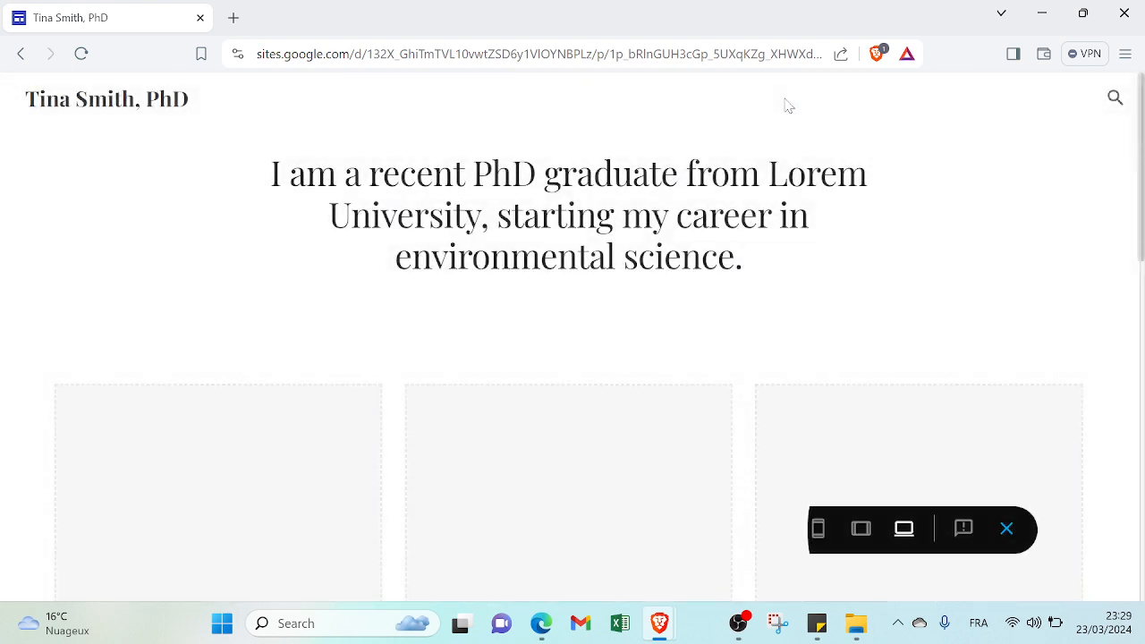
{"action": "left_click_drag", "start_coordinate": [1141, 163], "coordinate": [1134, 293]}
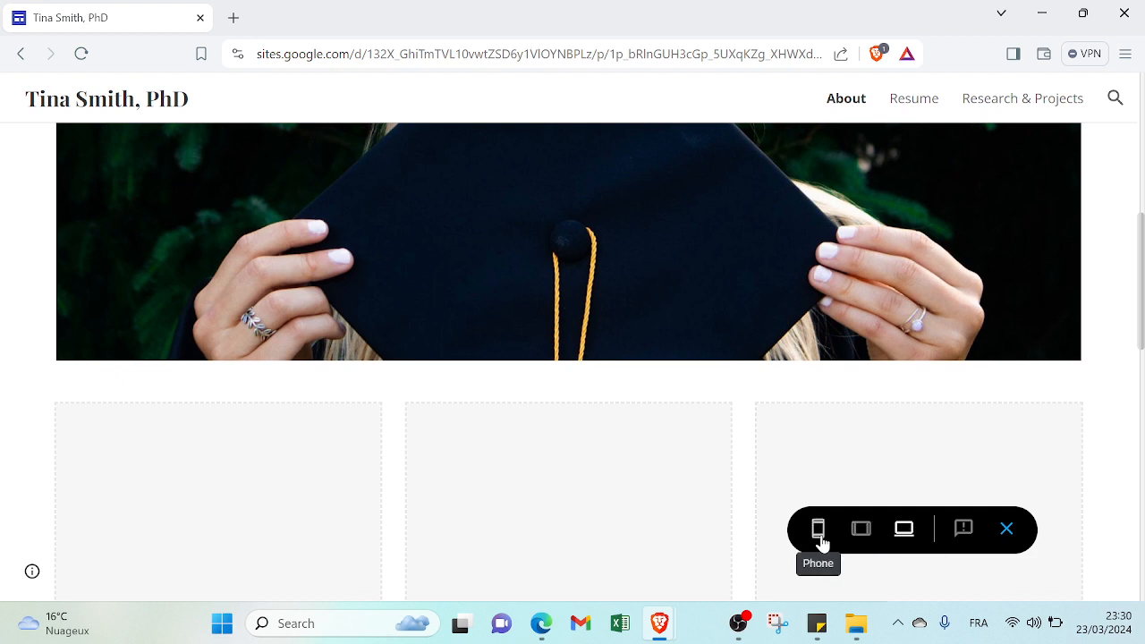
{"action": "left_click", "coordinate": [23, 56]}
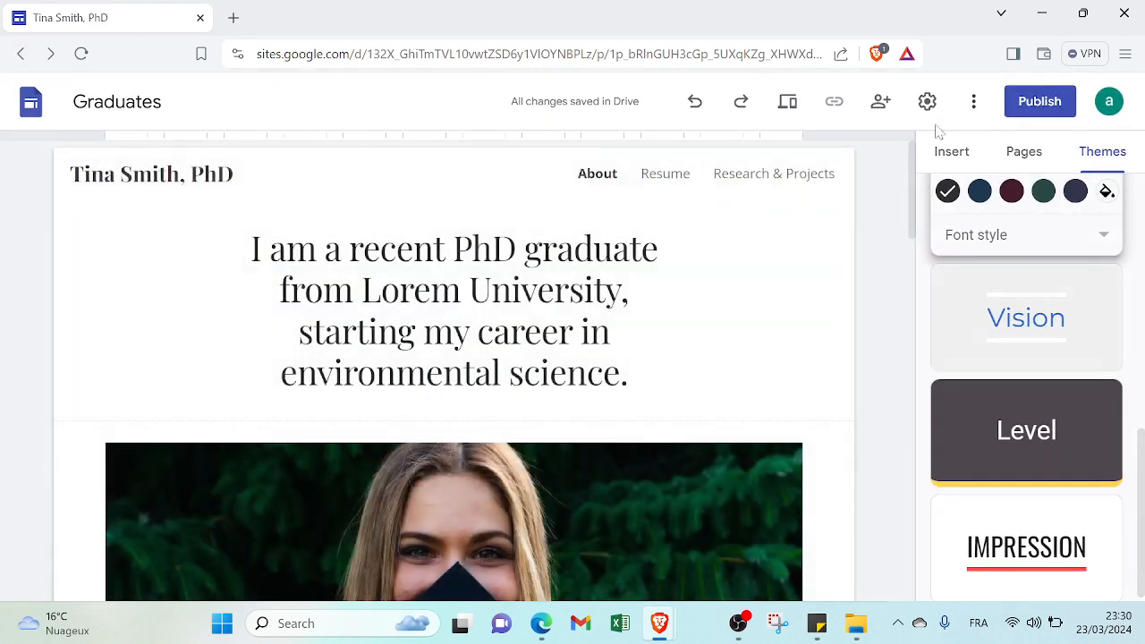
{"action": "mouse_move", "coordinate": [912, 163]}
{"action": "left_mouse_down"}
{"action": "mouse_move", "coordinate": [900, 225]}
{"action": "mouse_move", "coordinate": [907, 154]}
{"action": "left_mouse_up"}
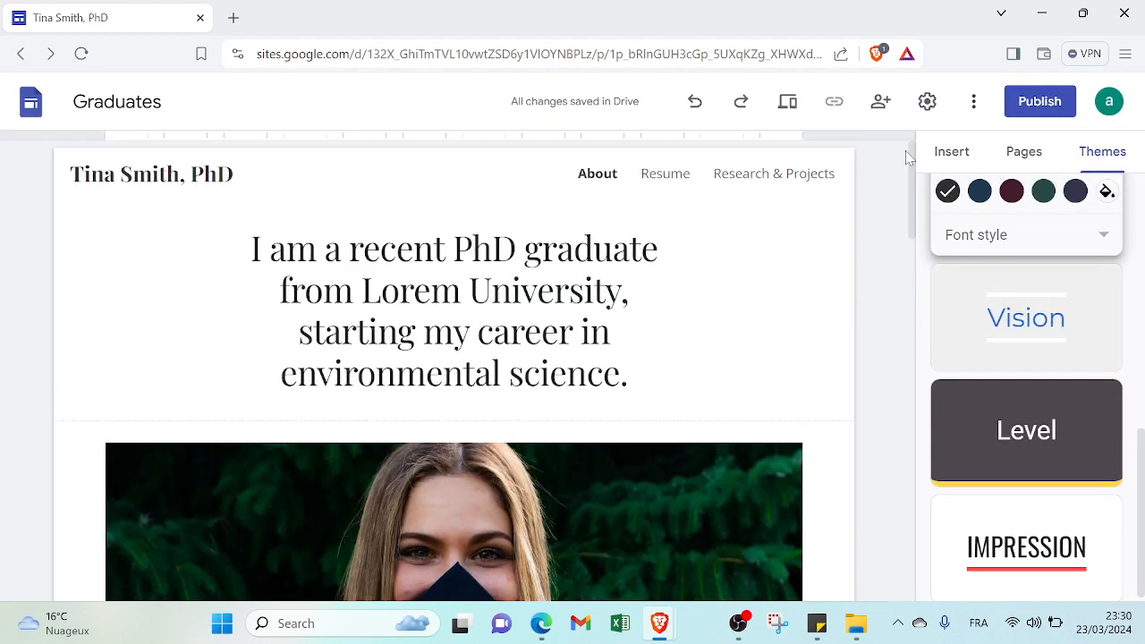
Set the site's navigation mode to Side in the site settings
{"action": "left_click", "coordinate": [932, 119]}
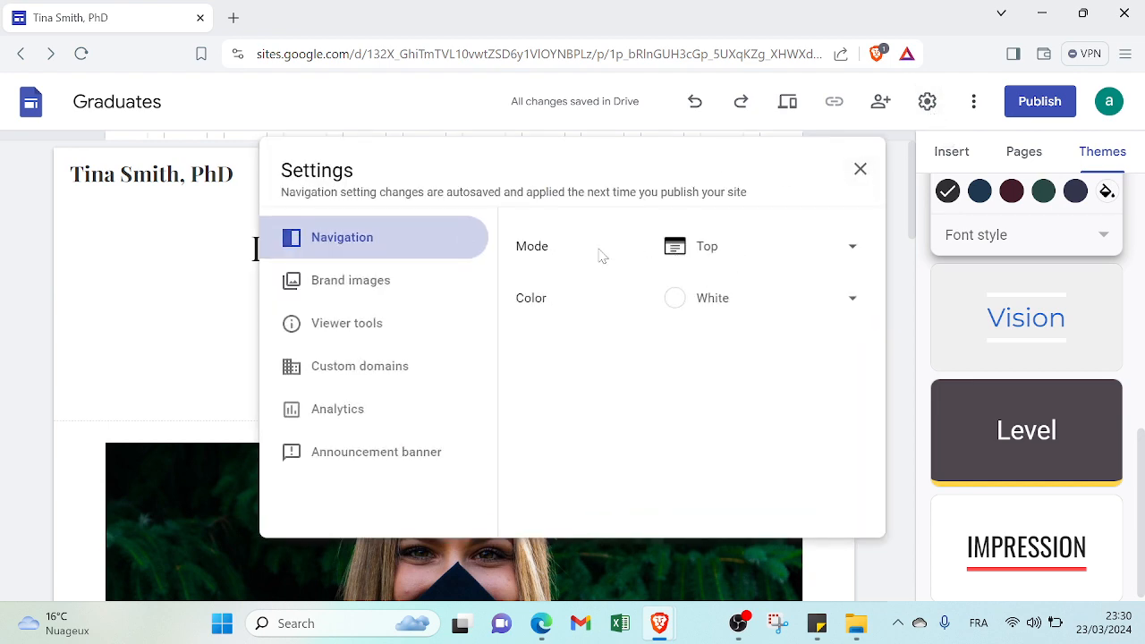
{"action": "left_click", "coordinate": [707, 250]}
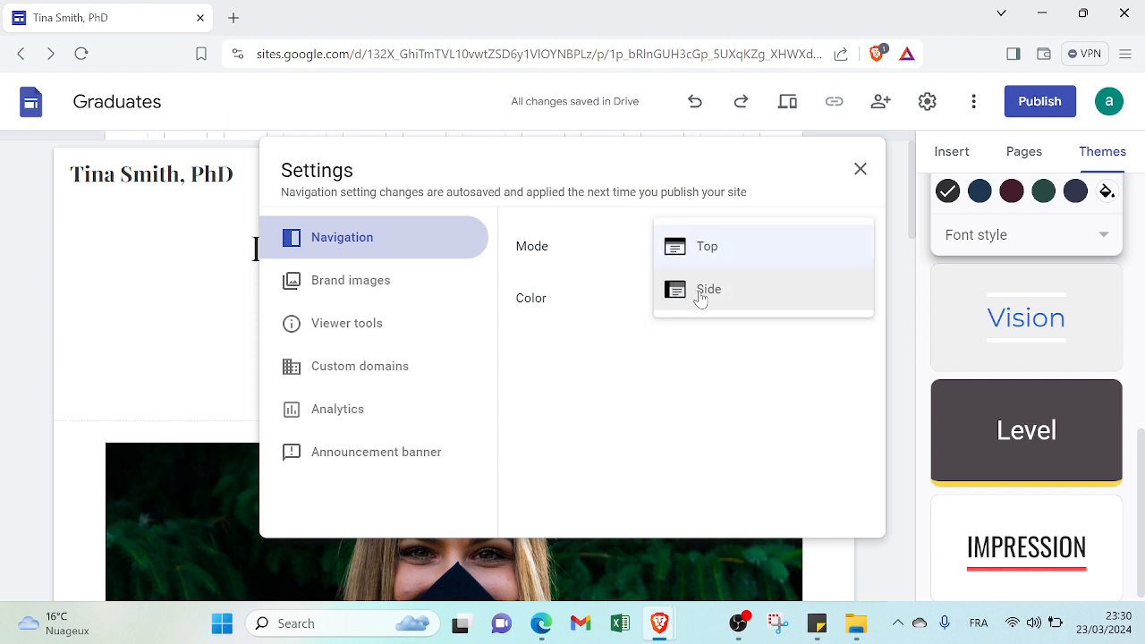
{"action": "left_click", "coordinate": [701, 296]}
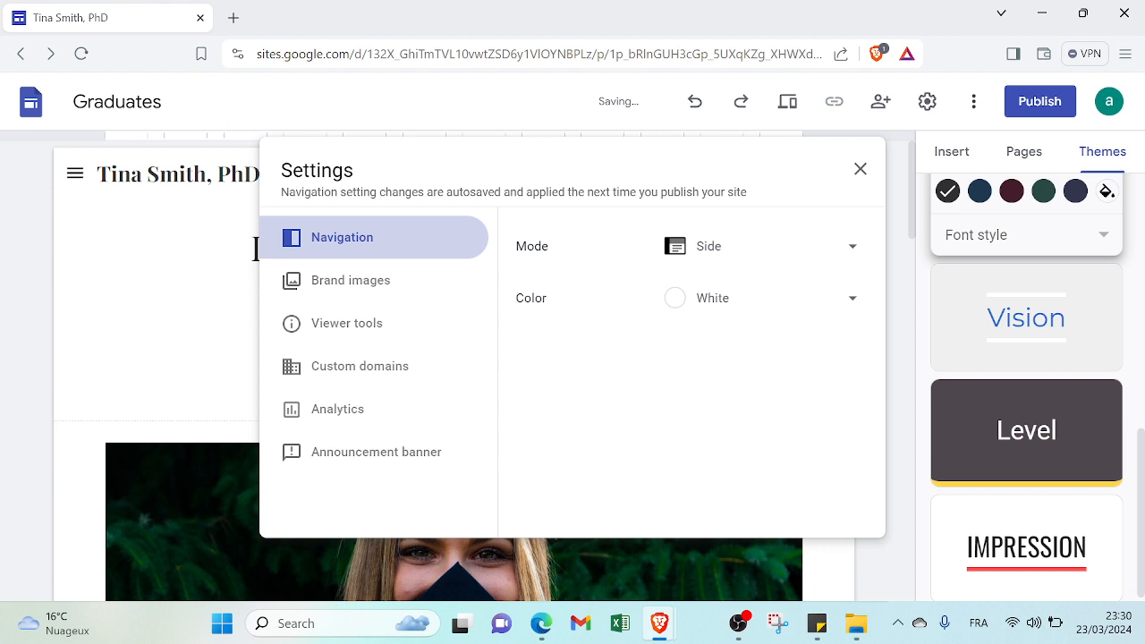
Try Black and White as the navigation color and set it to Transparent
{"action": "left_click", "coordinate": [723, 313]}
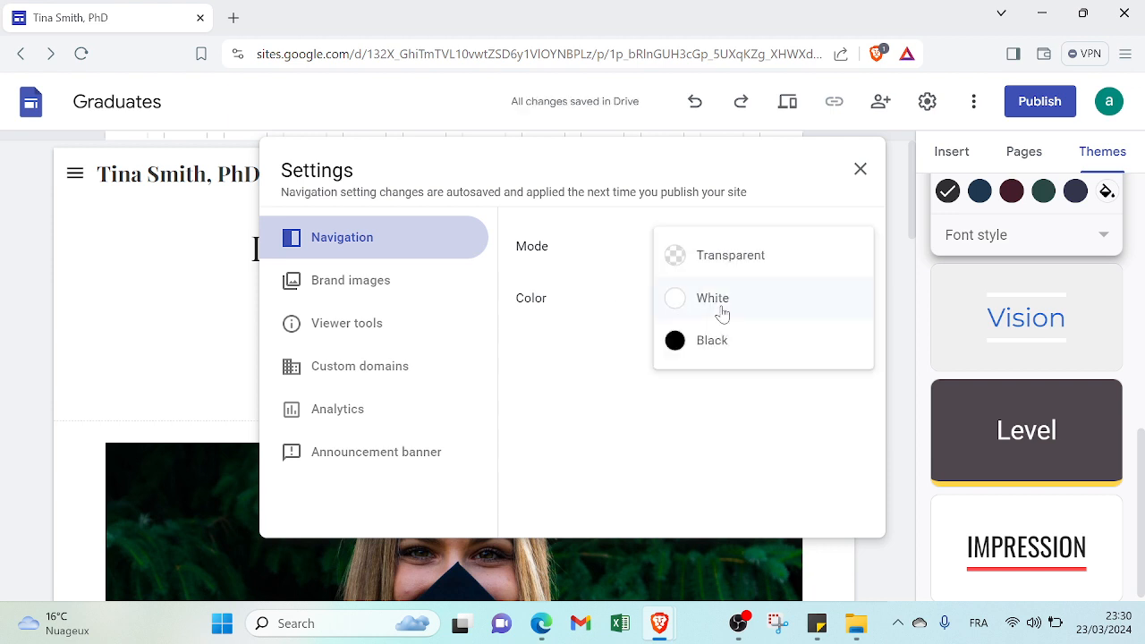
{"action": "left_click", "coordinate": [719, 339]}
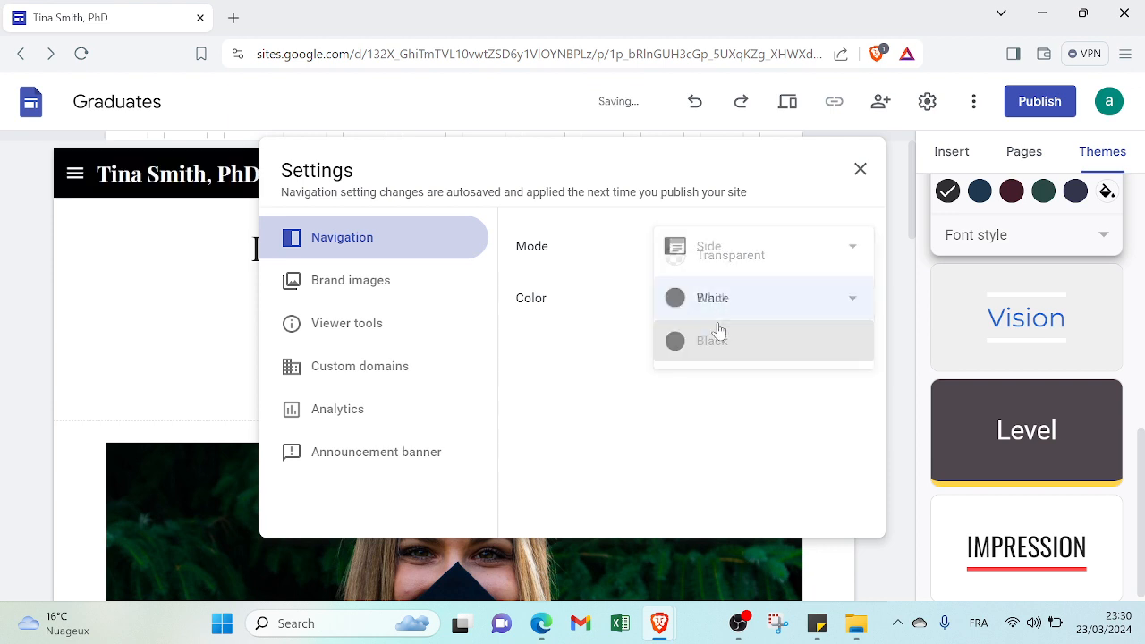
{"action": "left_click", "coordinate": [727, 303]}
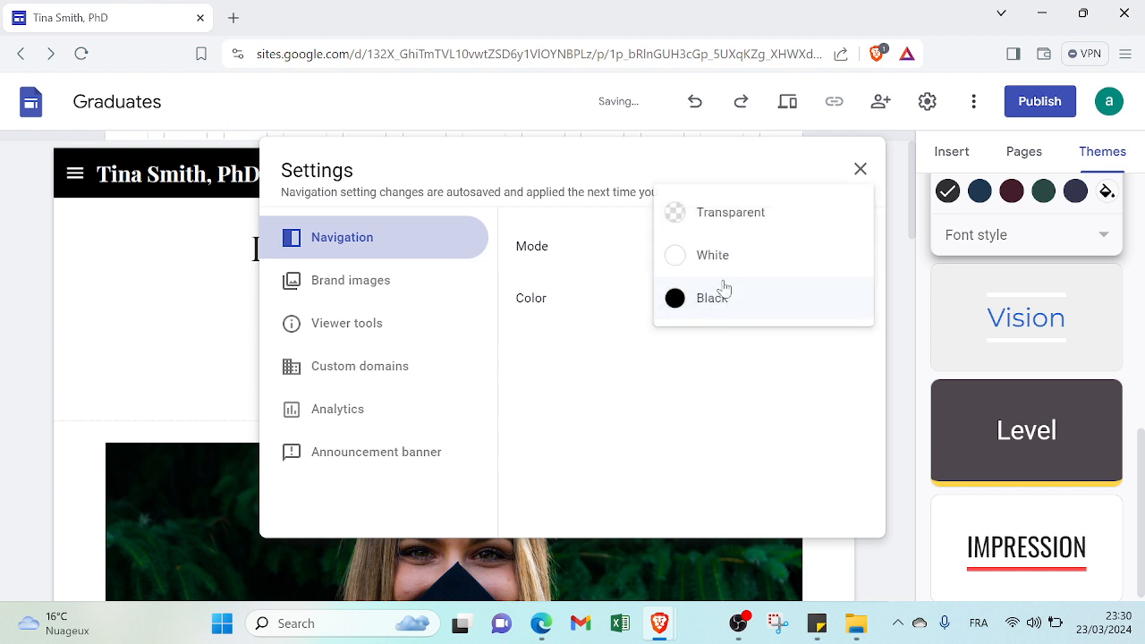
{"action": "left_click", "coordinate": [723, 253]}
{"action": "left_click", "coordinate": [722, 318]}
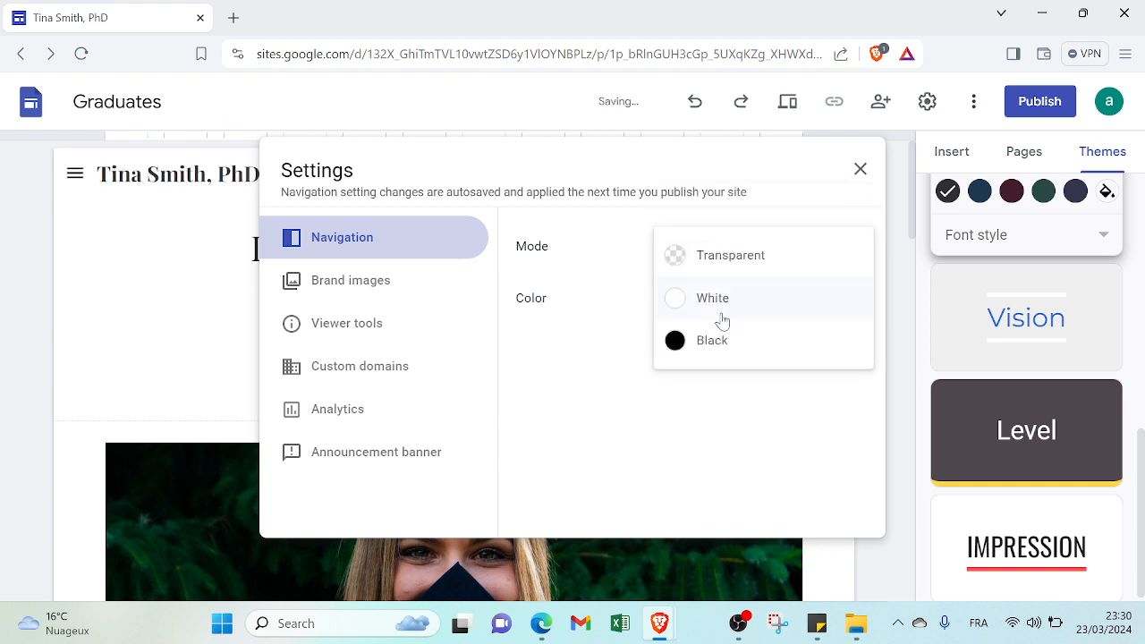
{"action": "left_click", "coordinate": [729, 268]}
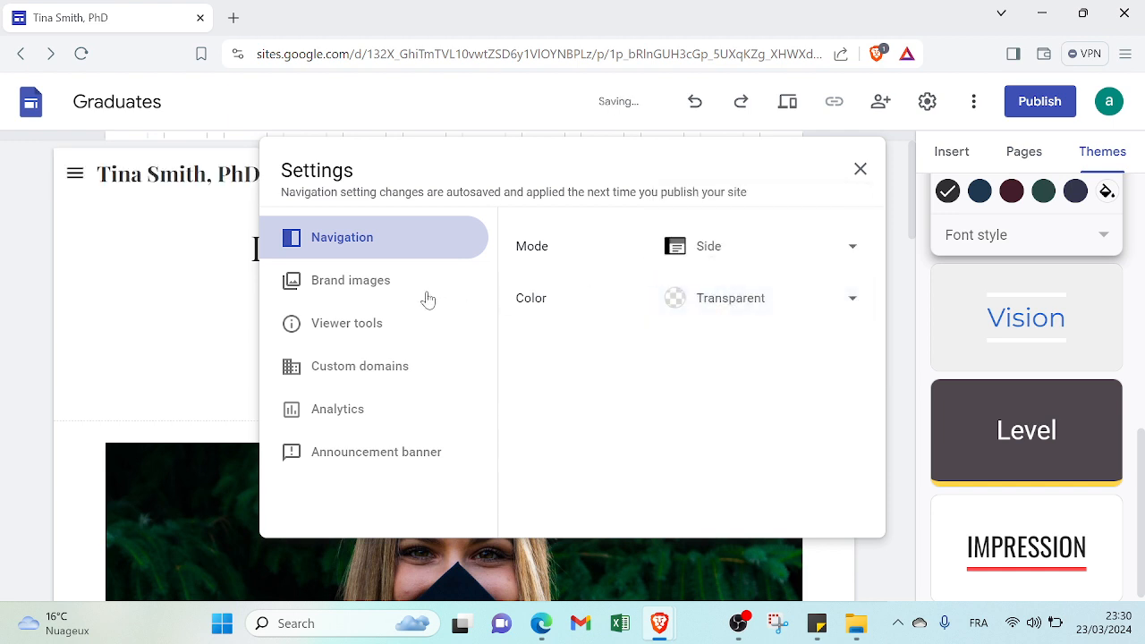
Review the brand images, viewer tools, custom domains, analytics and announcement banner settings, and close the site settings
{"action": "left_click", "coordinate": [372, 284]}
{"action": "left_click", "coordinate": [366, 328]}
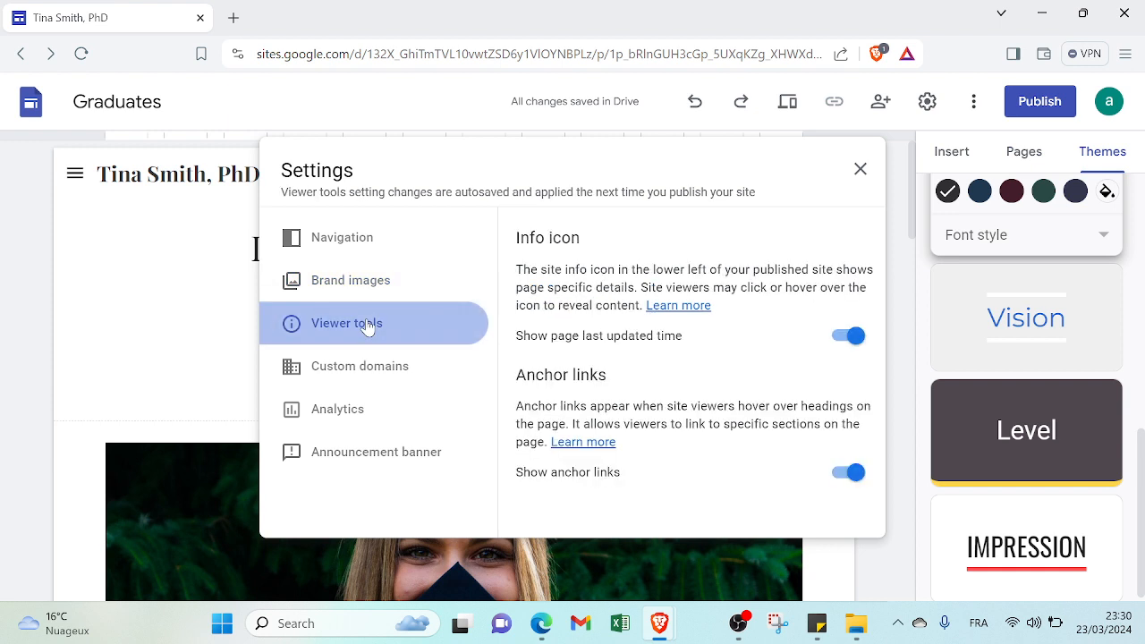
{"action": "left_click", "coordinate": [362, 370]}
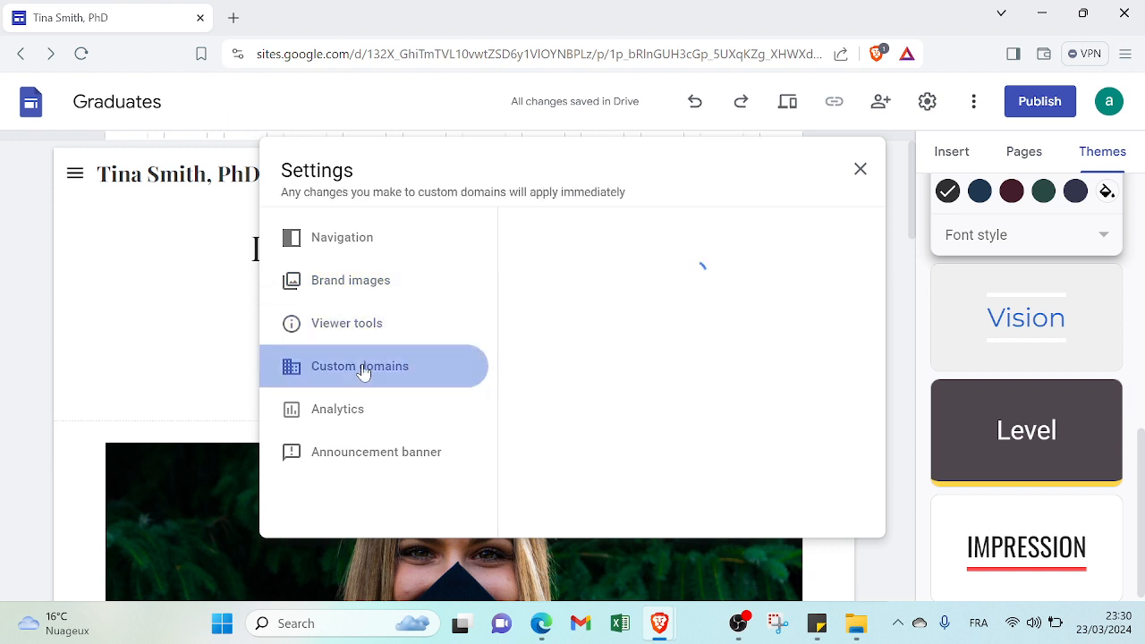
{"action": "left_click", "coordinate": [350, 422]}
{"action": "left_click", "coordinate": [348, 462]}
{"action": "left_click", "coordinate": [378, 248]}
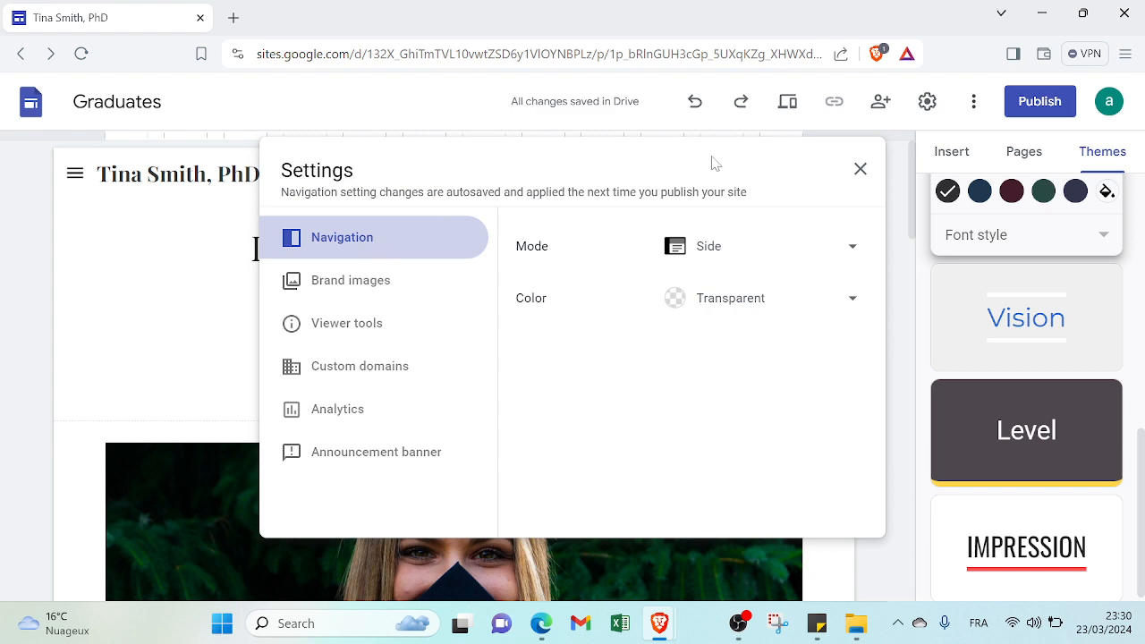
{"action": "left_click", "coordinate": [860, 168]}
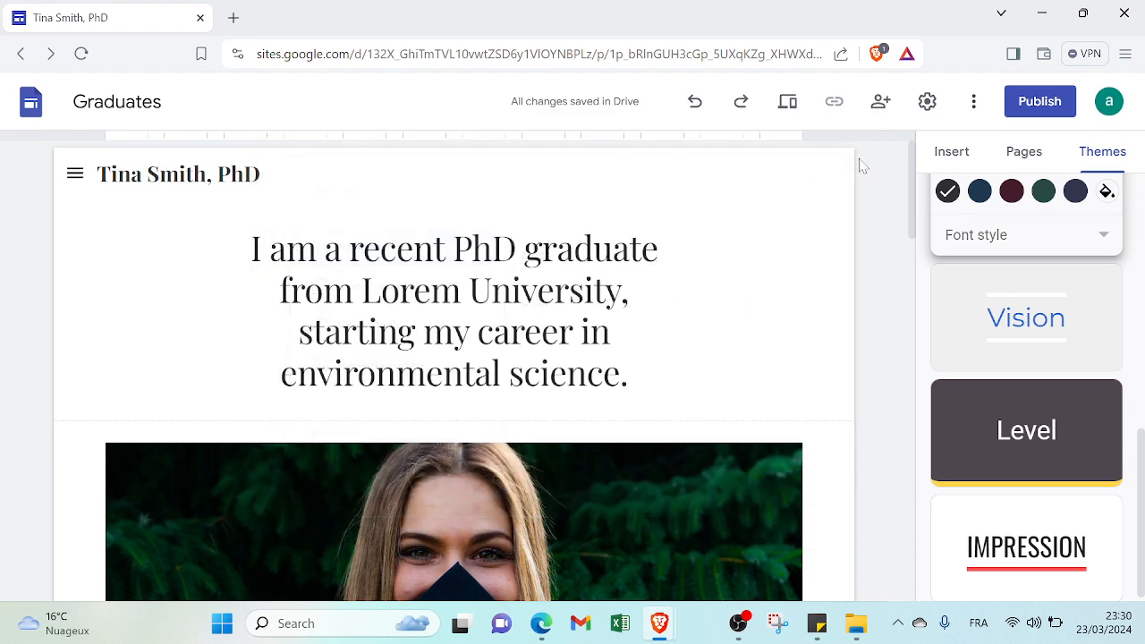
Examine the options for publishing the site to the web and leave without publishing
{"action": "mouse_move", "coordinate": [919, 190]}
{"action": "left_mouse_down"}
{"action": "mouse_move", "coordinate": [928, 268]}
{"action": "mouse_move", "coordinate": [928, 170]}
{"action": "left_mouse_up"}
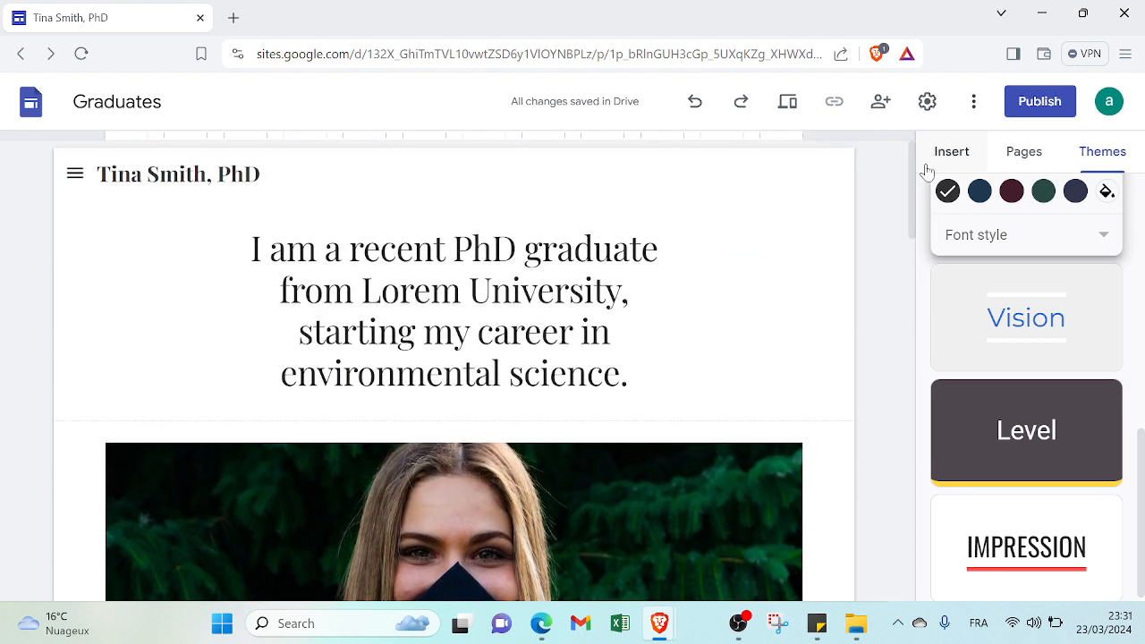
{"action": "left_click", "coordinate": [1049, 103]}
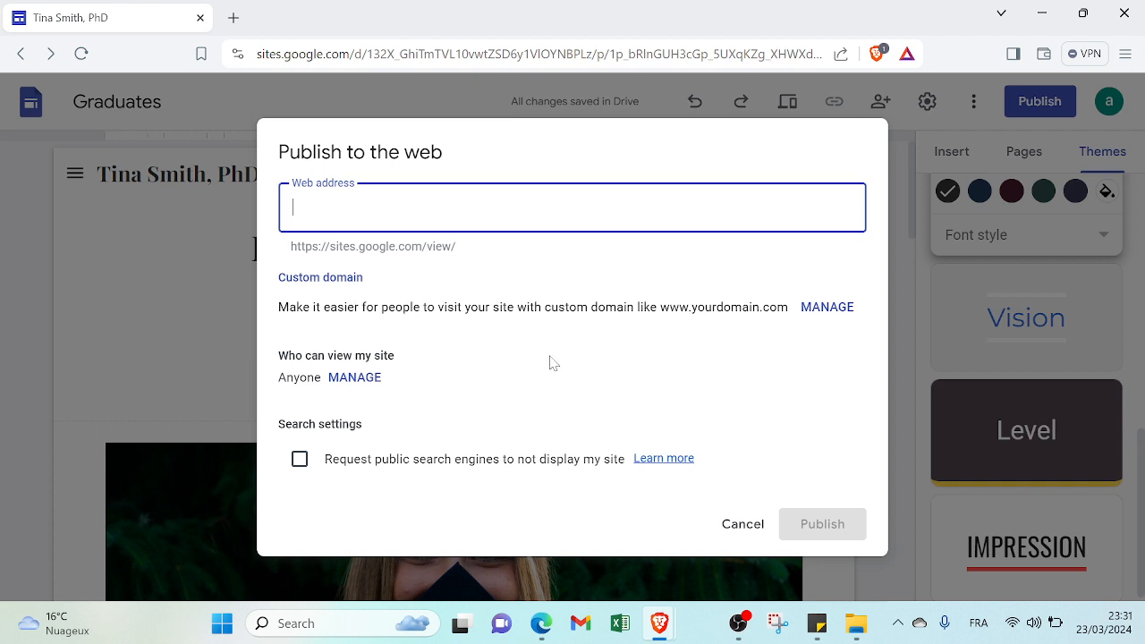
{"action": "left_click", "coordinate": [734, 535]}
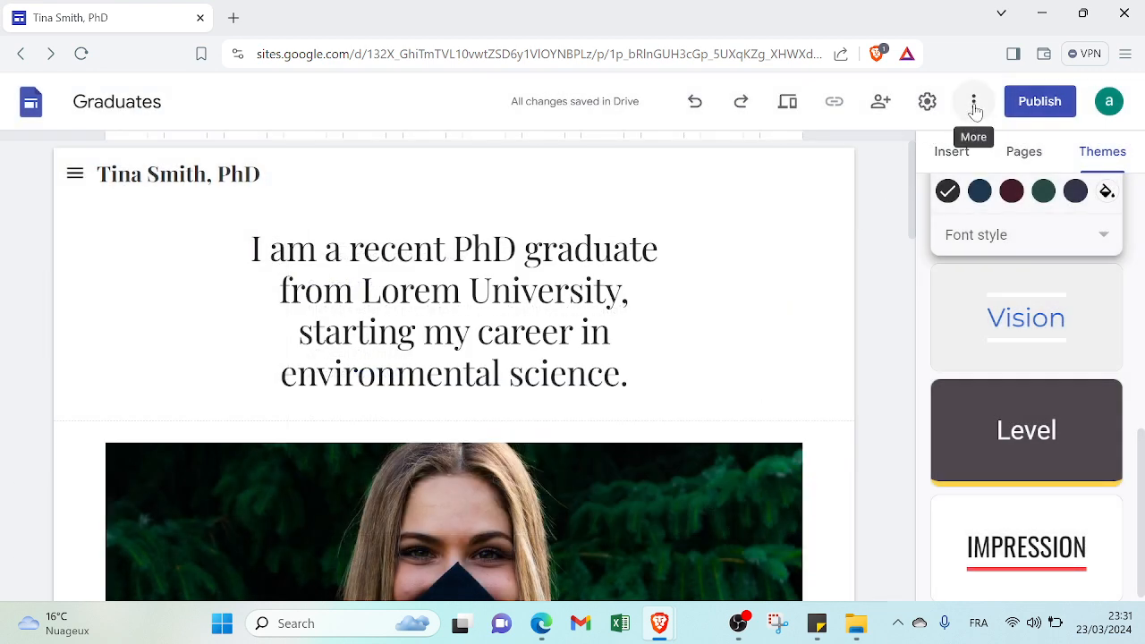
Examine the site's additional options and look over the About page's content down to its footer
{"action": "left_click", "coordinate": [974, 103]}
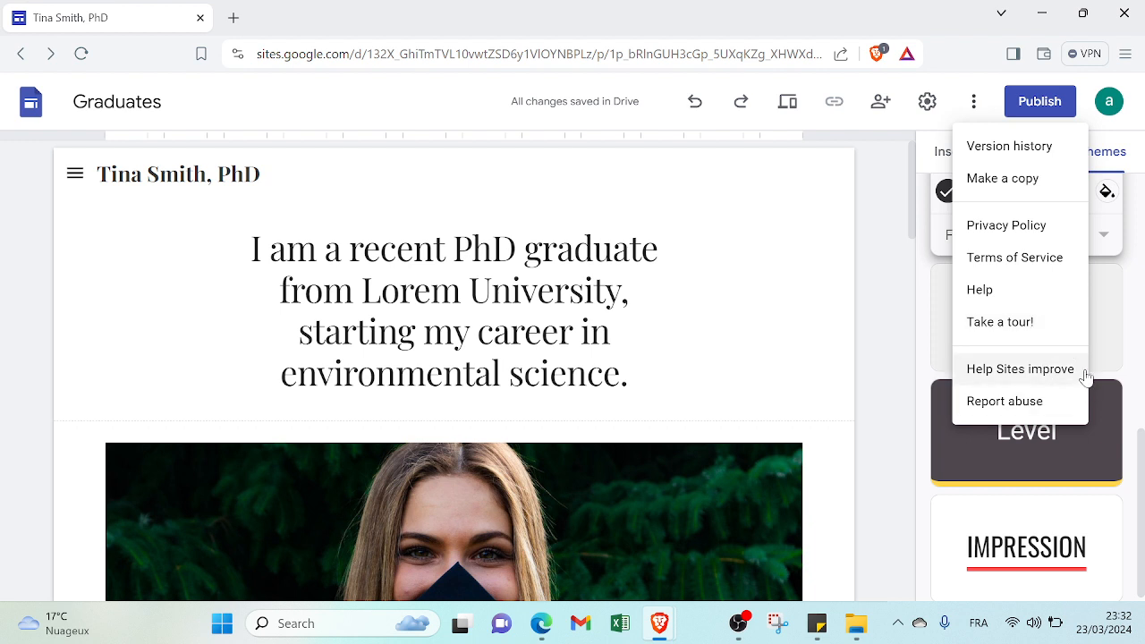
{"action": "left_click", "coordinate": [884, 317]}
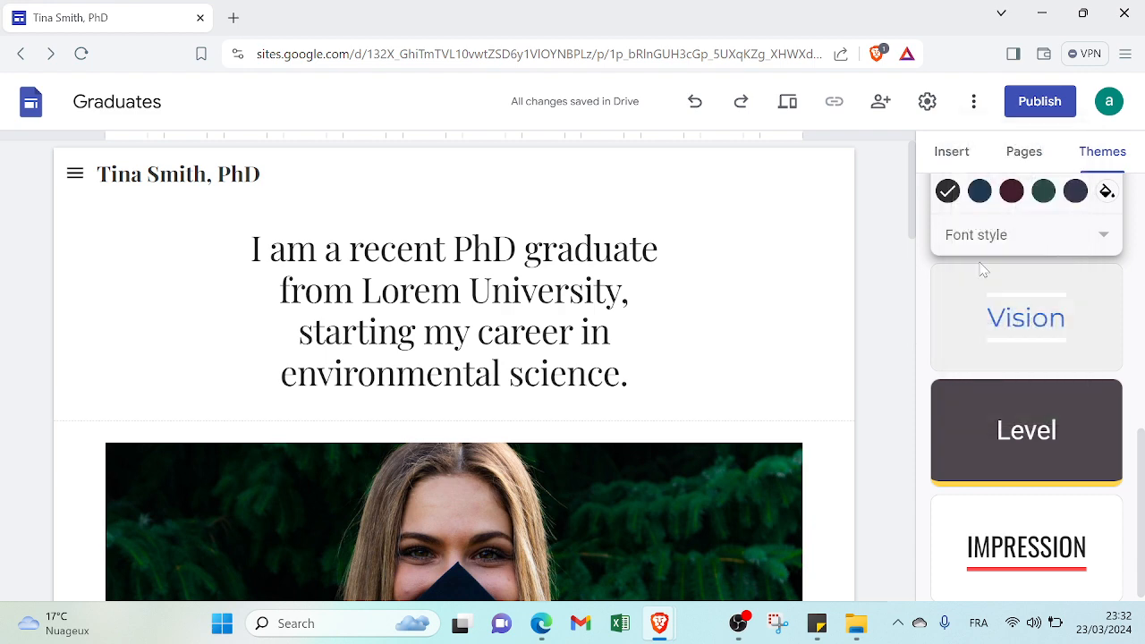
{"action": "left_click_drag", "start_coordinate": [913, 223], "coordinate": [900, 322]}
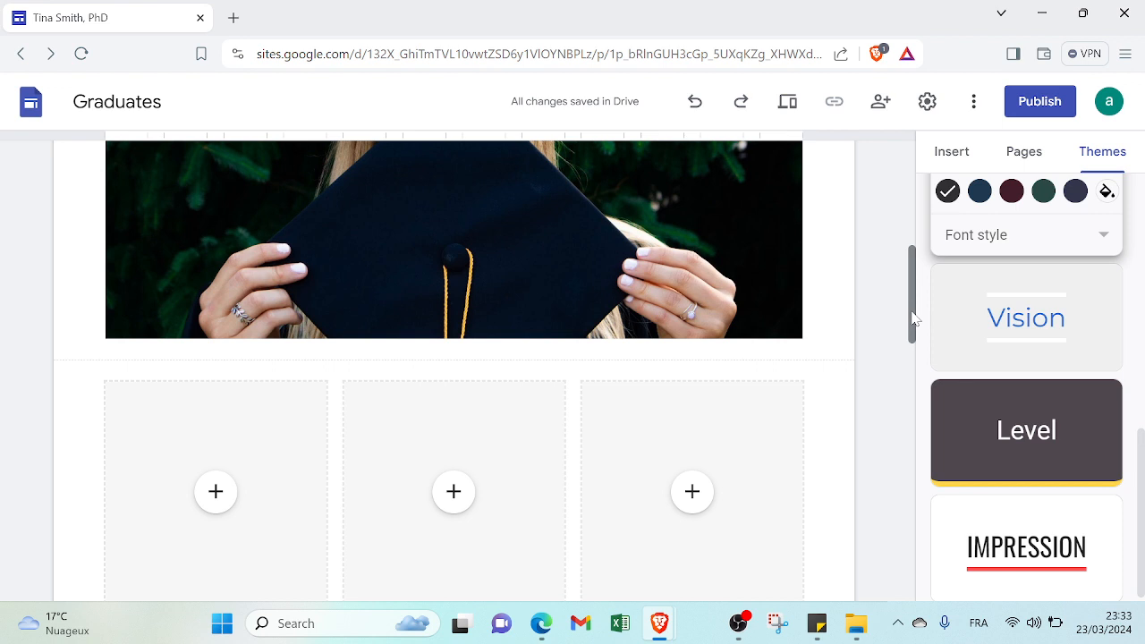
{"action": "left_click_drag", "start_coordinate": [912, 317], "coordinate": [913, 503]}
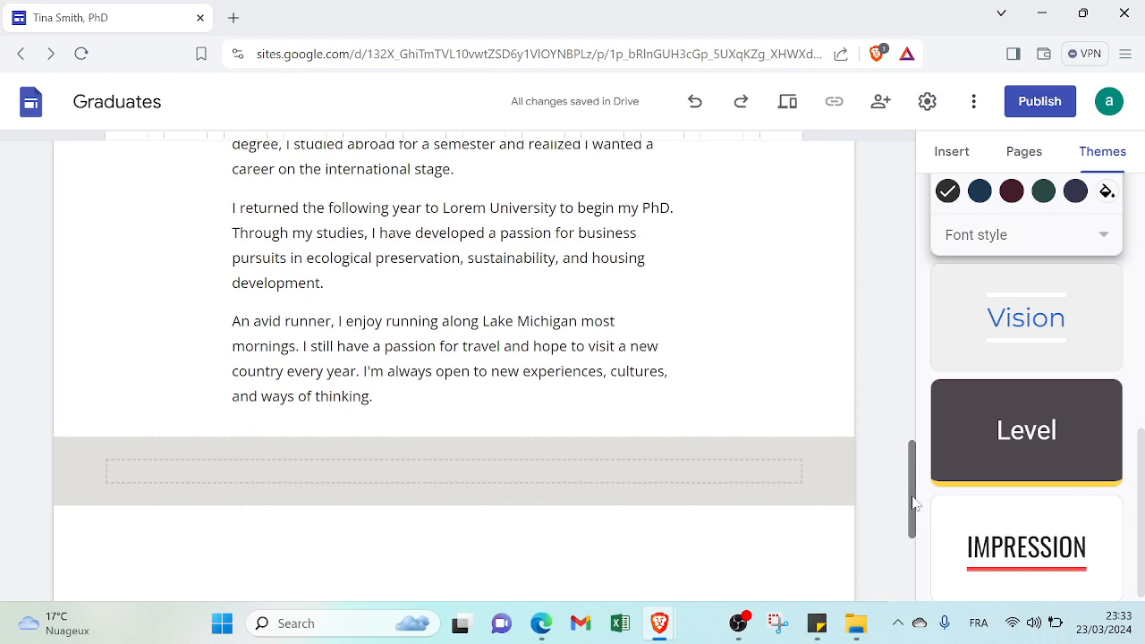